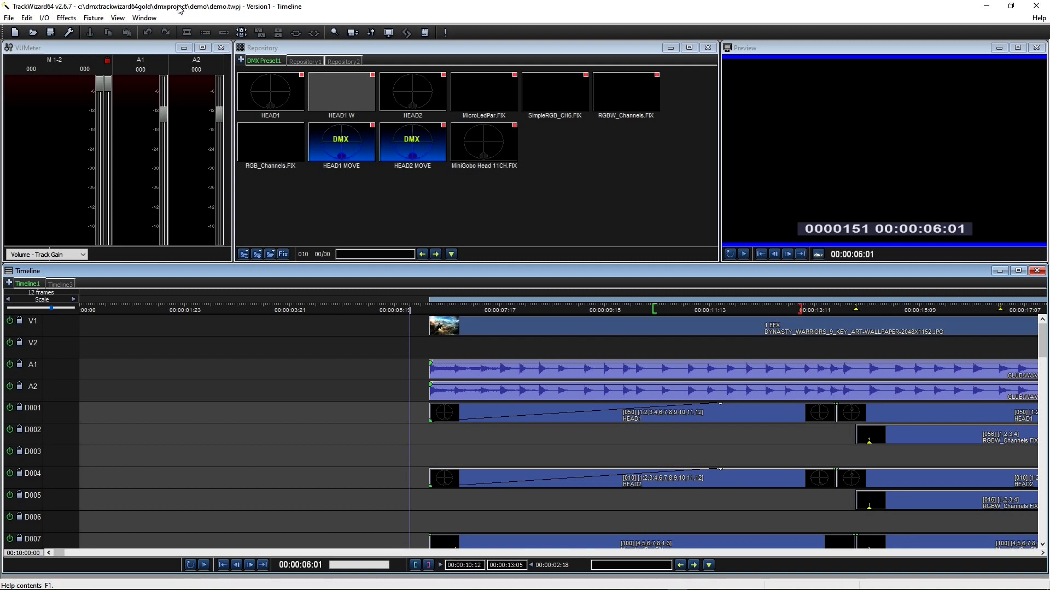
Step: Browse the project and window menus, then dismiss them without choosing anything
left_click(4, 19)
mouse_move(30, 21)
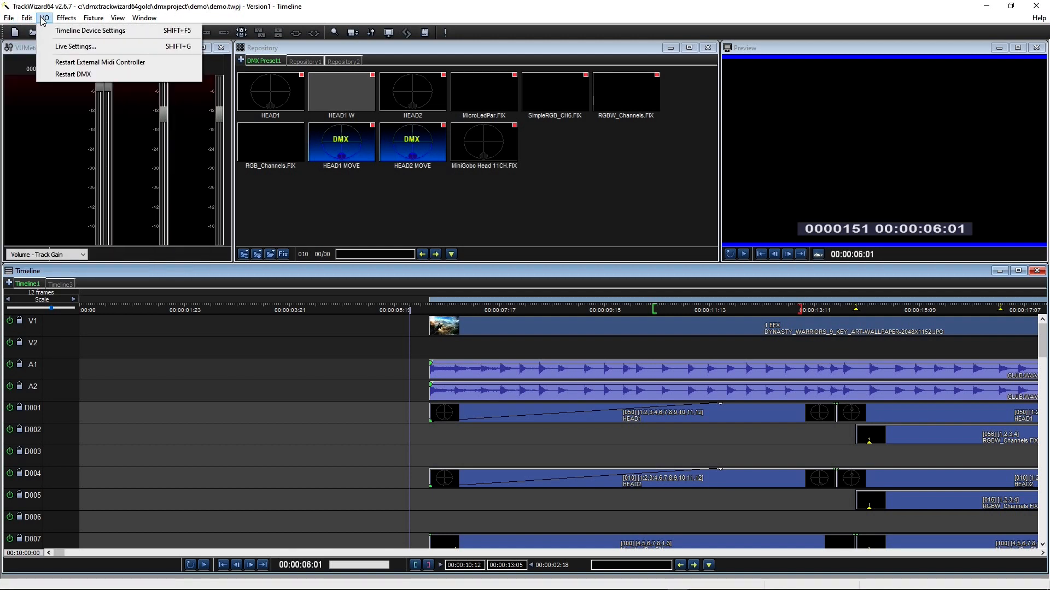
mouse_move(141, 25)
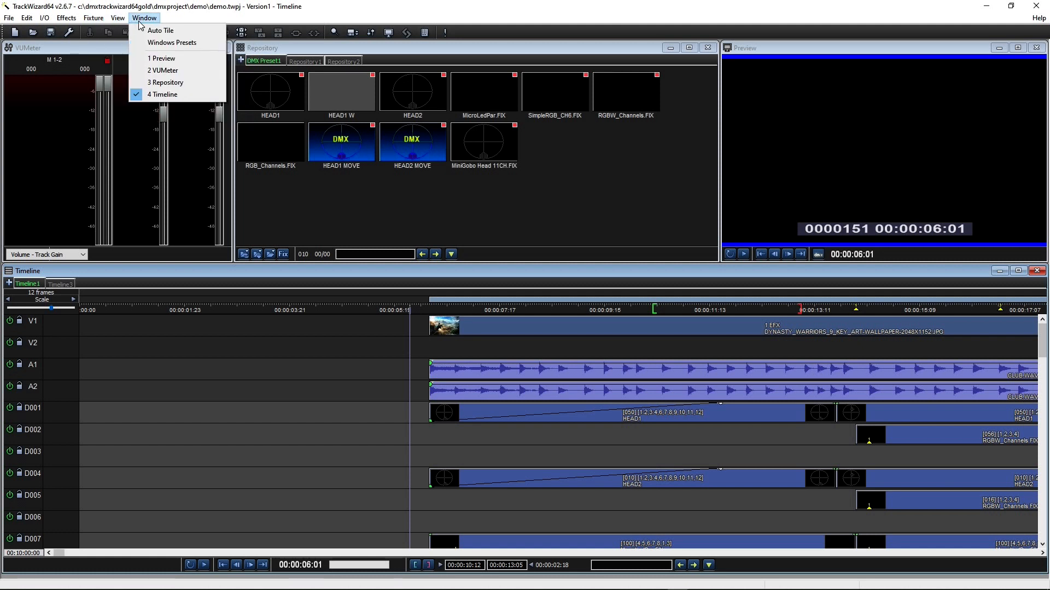
left_click(469, 29)
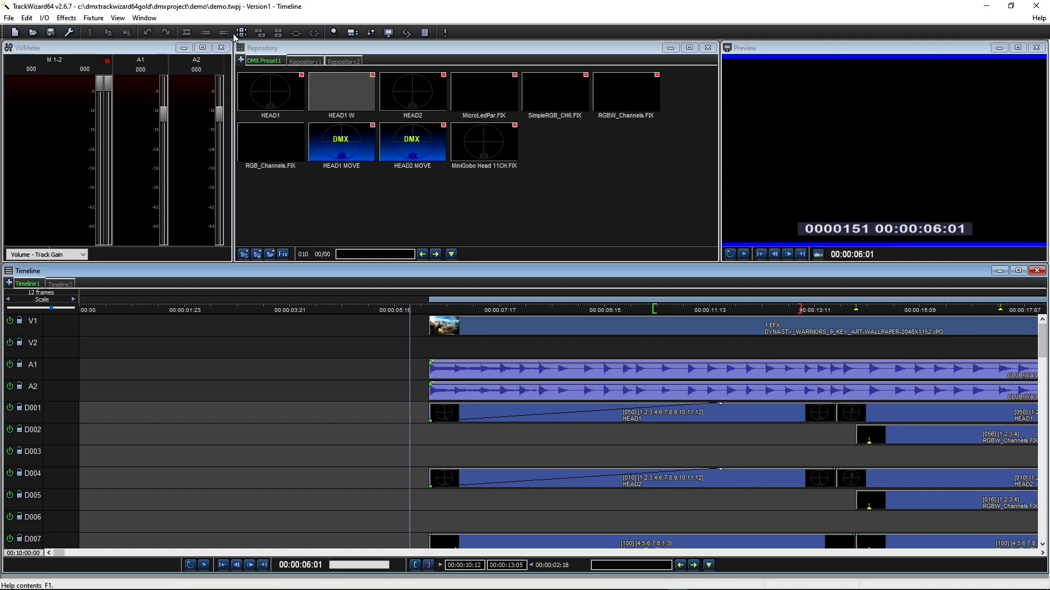
Step: Play the show from about 00:00:07 and drag the VUMeter panel narrower
left_click(133, 48)
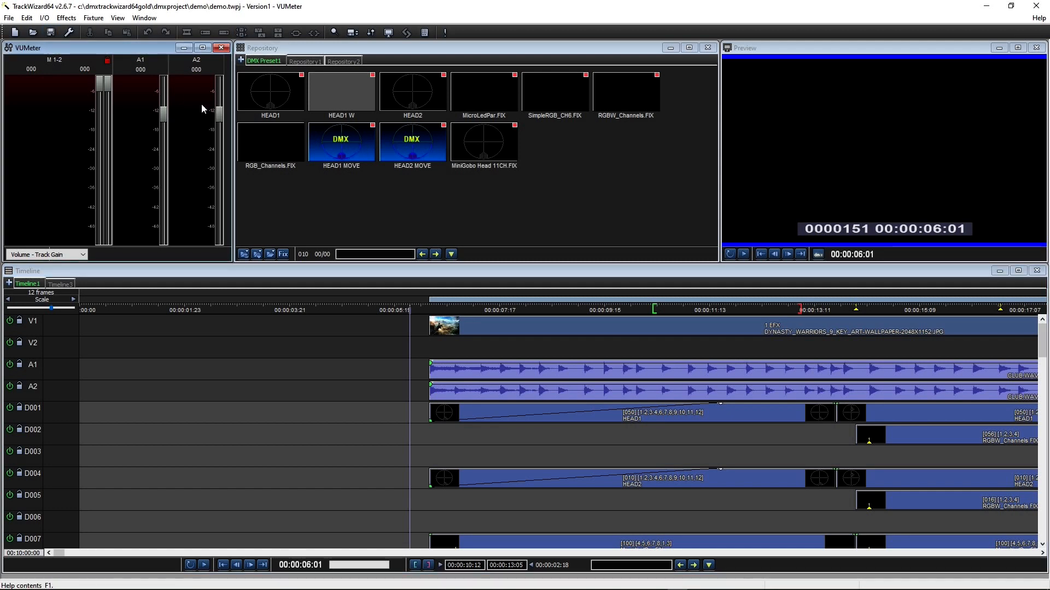
left_click(475, 346)
key("space")
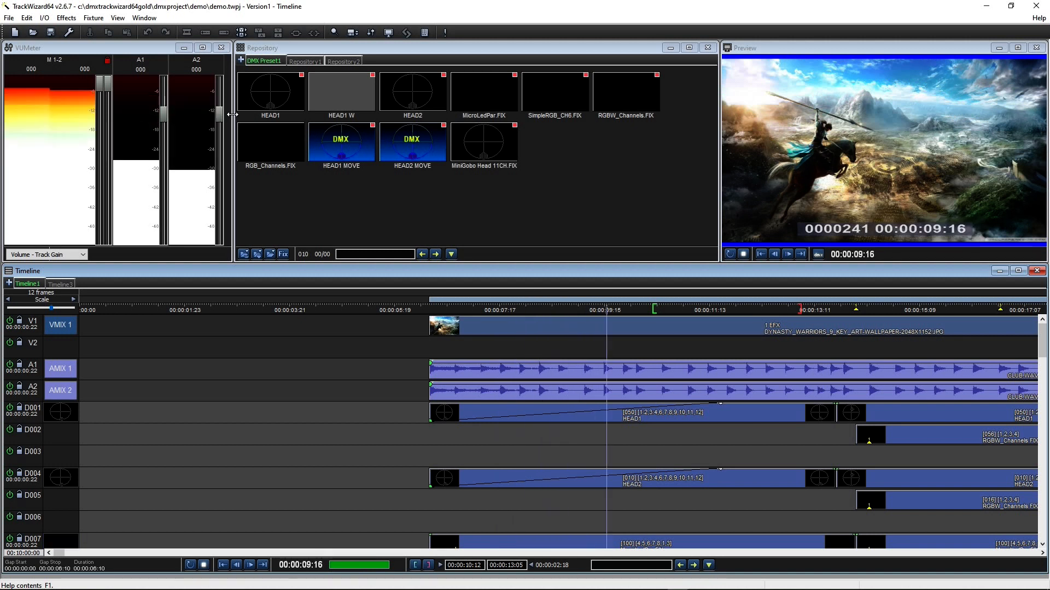
left_click_drag(231, 119, 149, 114)
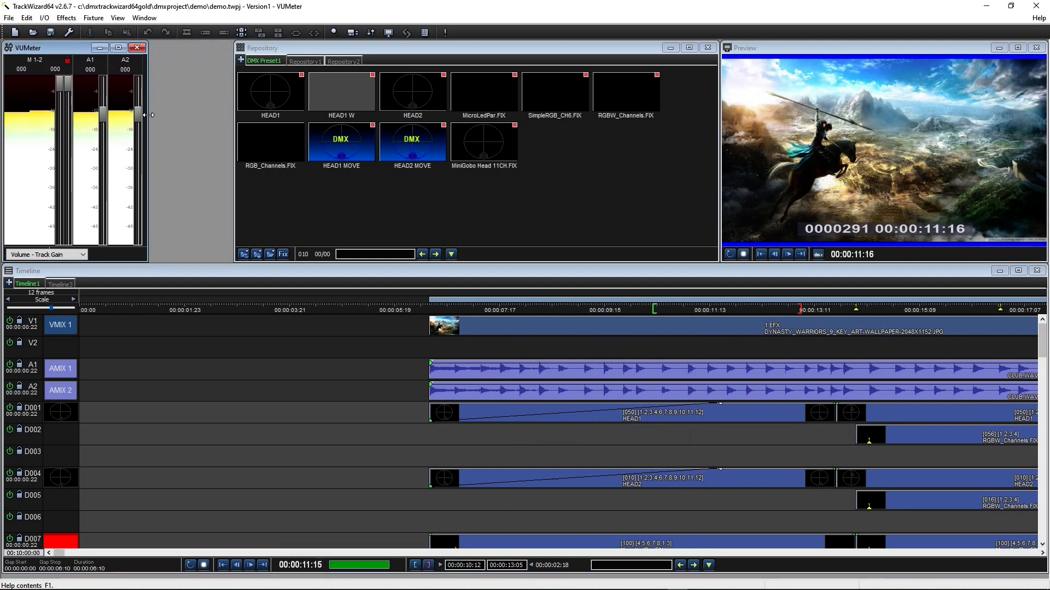
Step: Look through the Repository1 media and the empty Repository2, then return to DMX Preset1
left_click(412, 187)
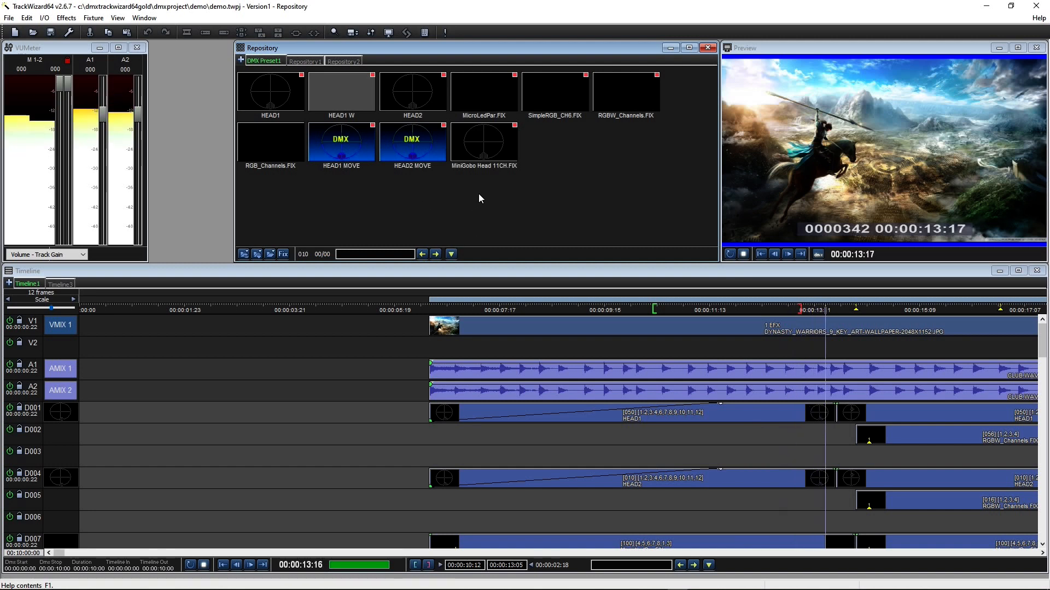
left_click(303, 61)
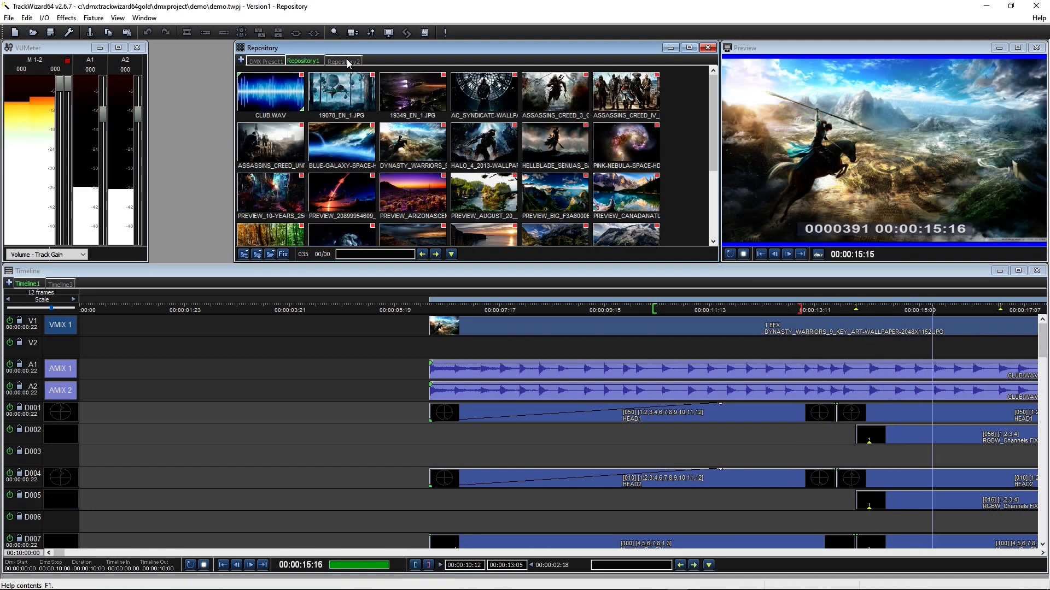
left_click(346, 61)
left_click(263, 62)
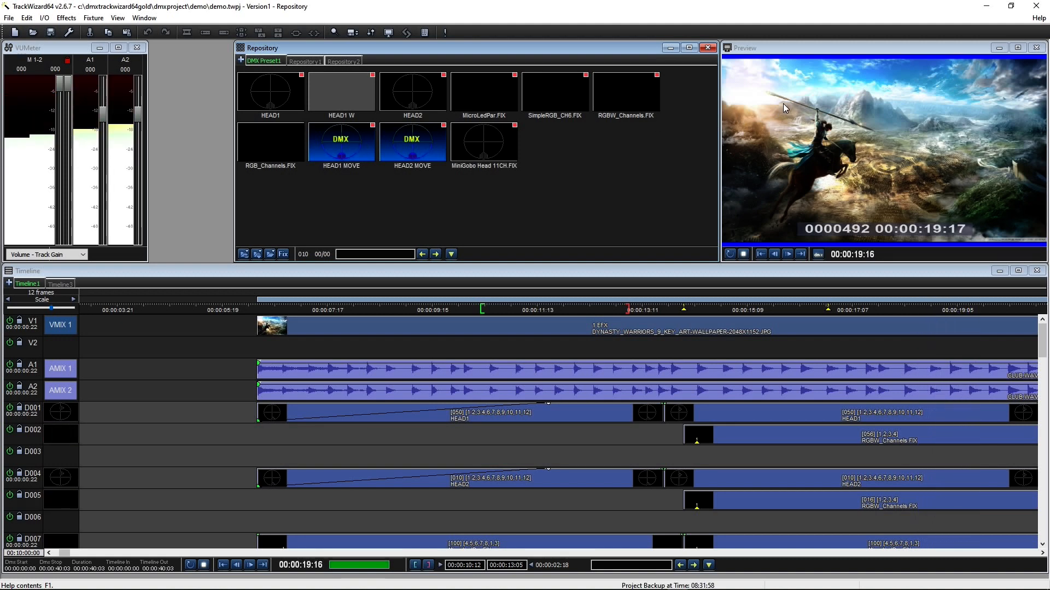
Step: Expand the DMX Window to show more channels, close it, and enlarge the timeline to reveal D008–D012
left_click(803, 47)
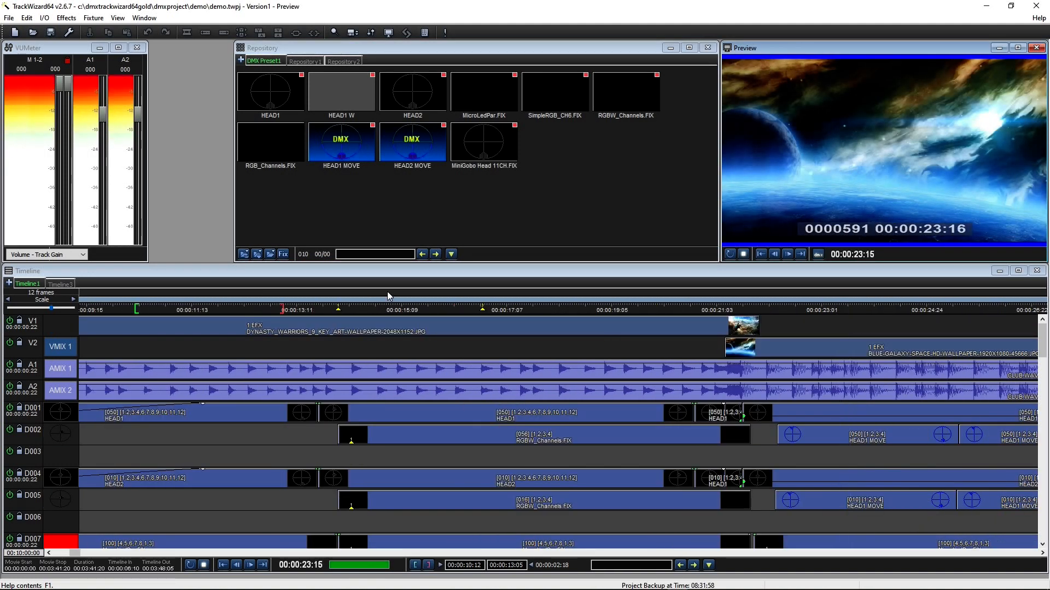
left_click(440, 33)
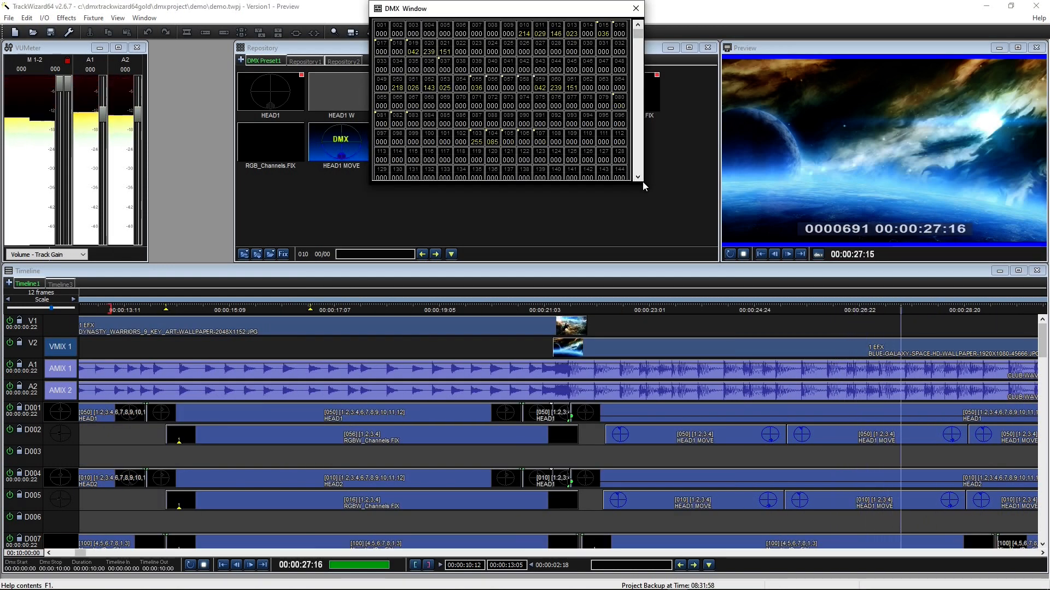
left_click_drag(642, 182, 683, 366)
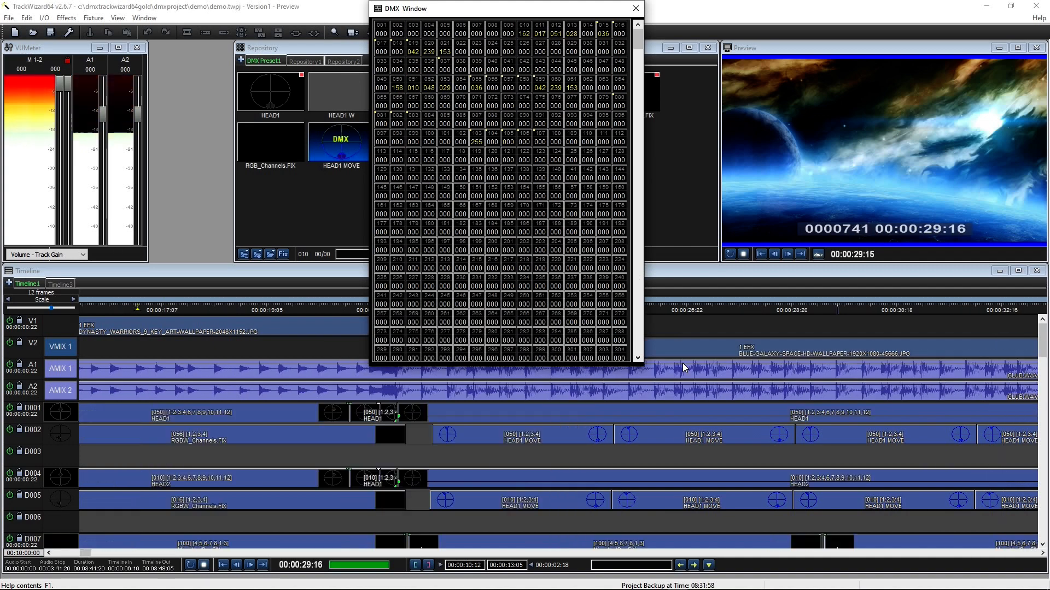
left_click(636, 8)
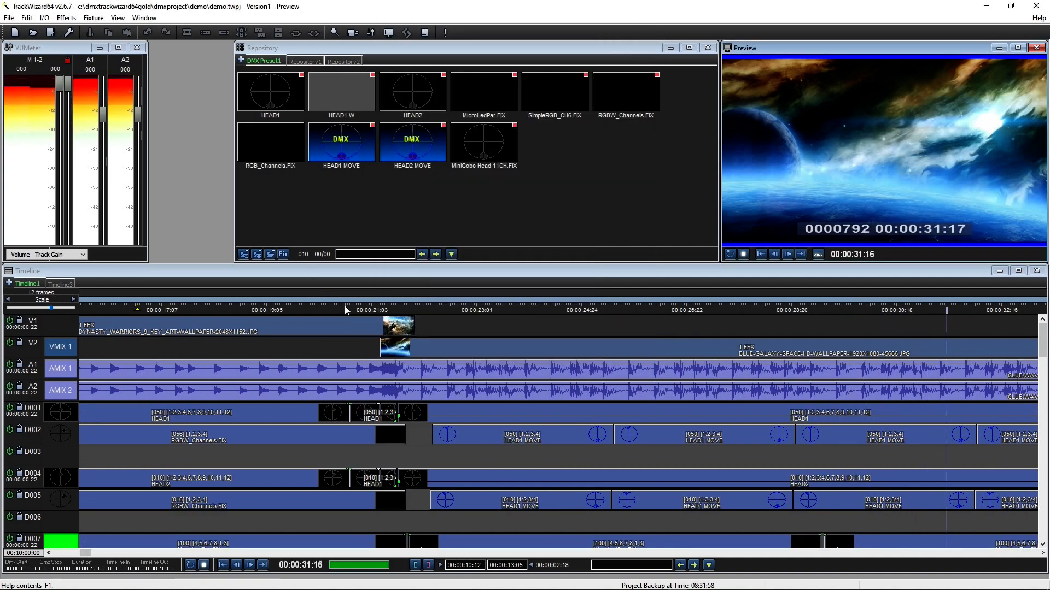
left_click(322, 275)
left_click_drag(360, 265, 364, 143)
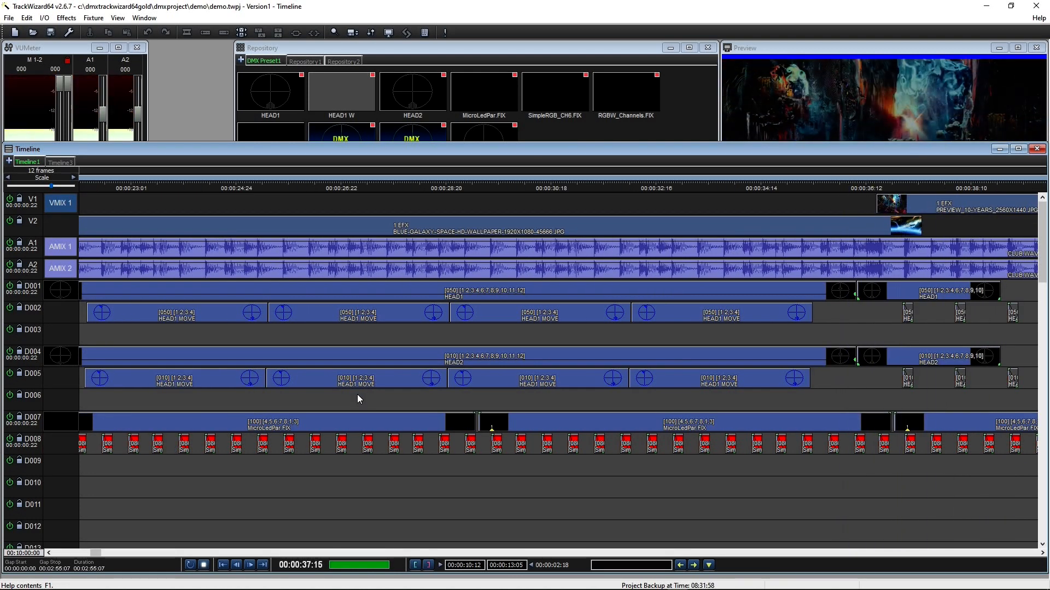
Step: Stop the show at 00:00:29:03, apply Window > Auto Tile, and close the DMX Window
left_click(290, 209)
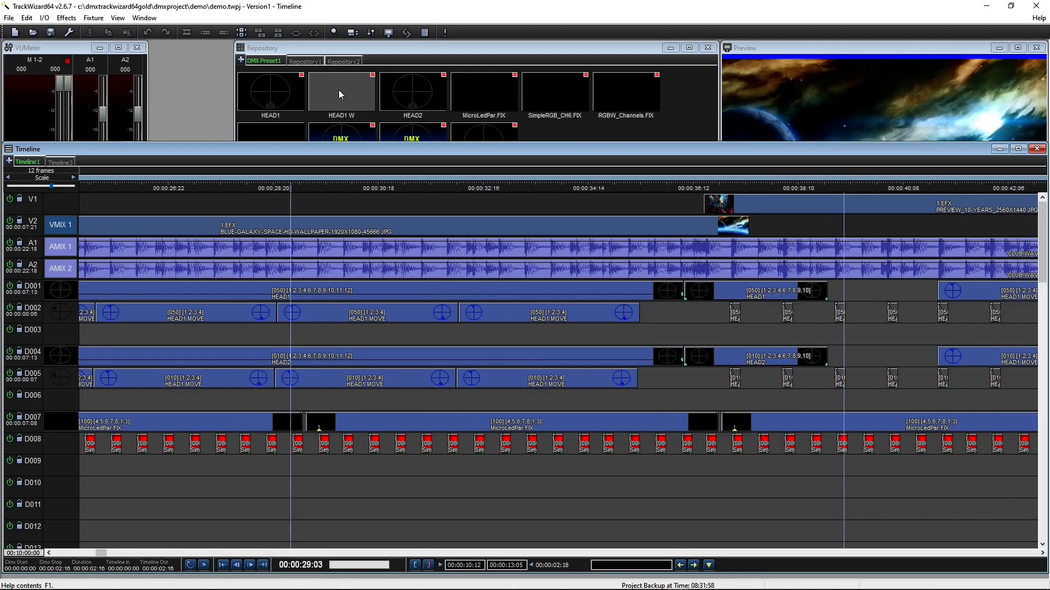
left_click(144, 18)
left_click(159, 28)
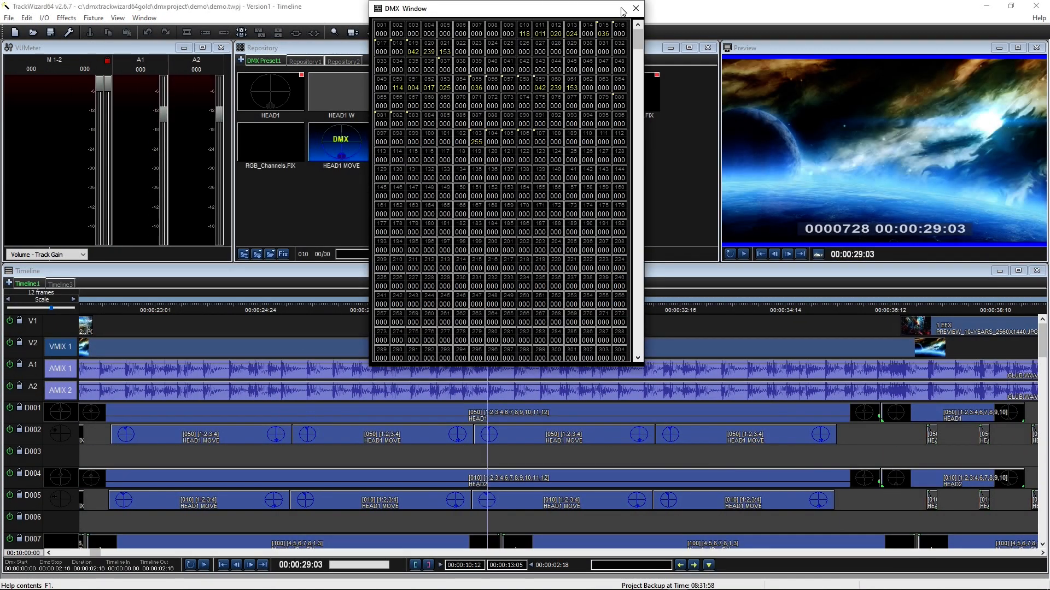
left_click(635, 8)
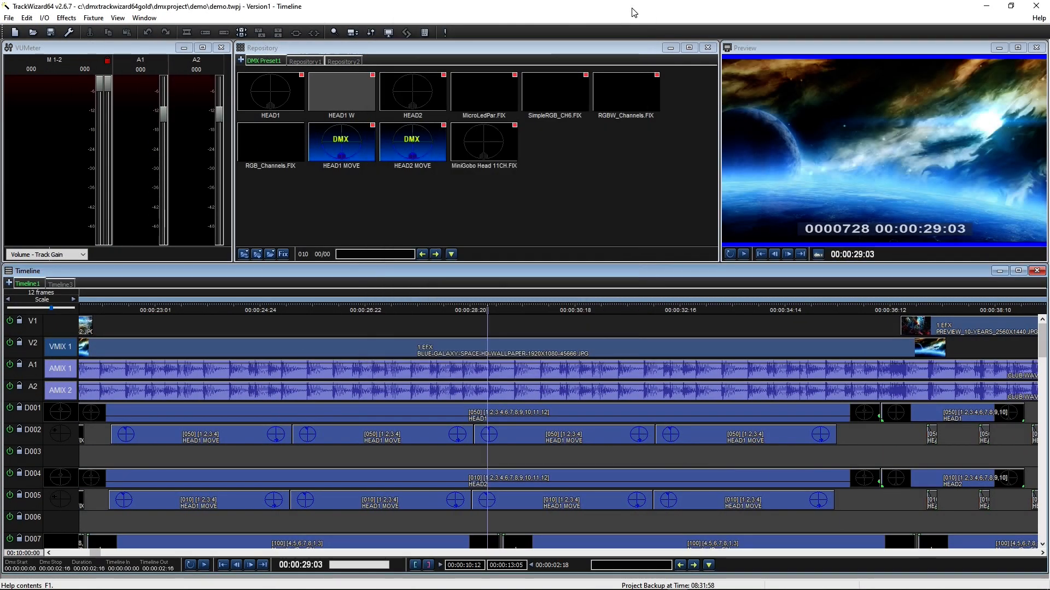
left_click(8, 19)
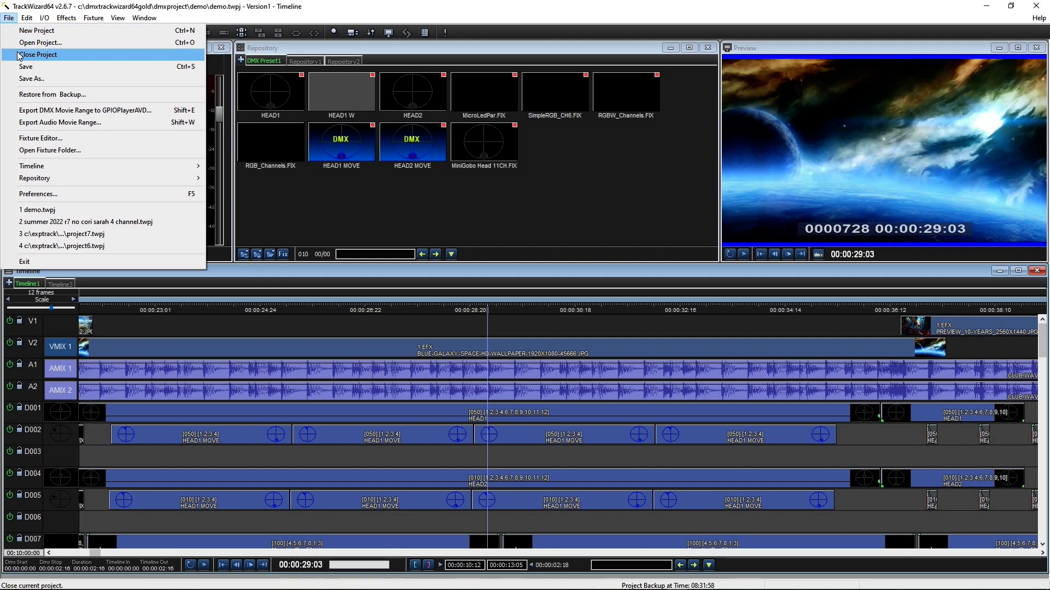
left_click(33, 94)
left_click(584, 233)
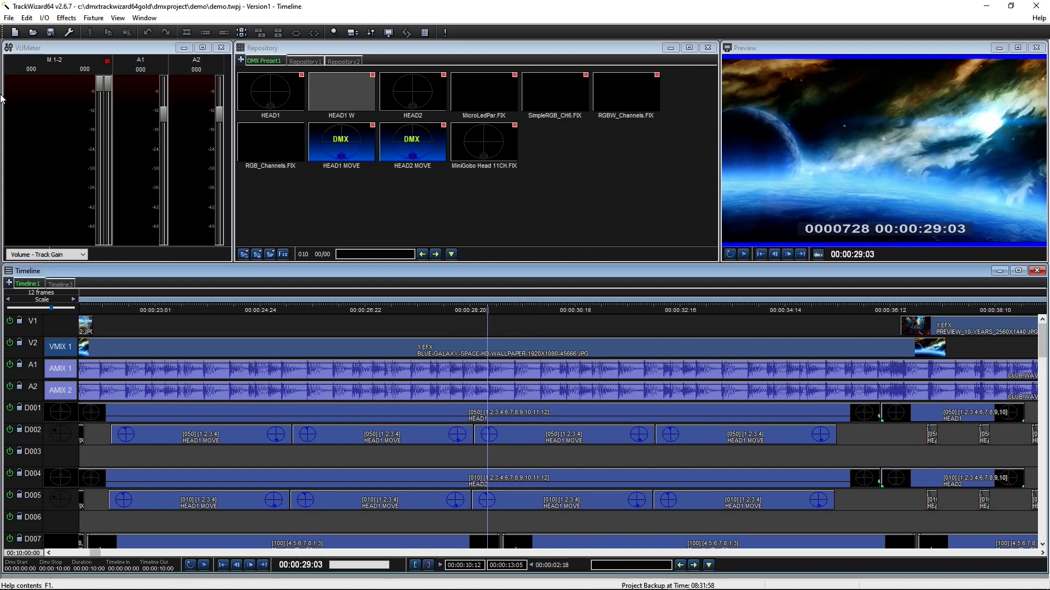
left_click(10, 18)
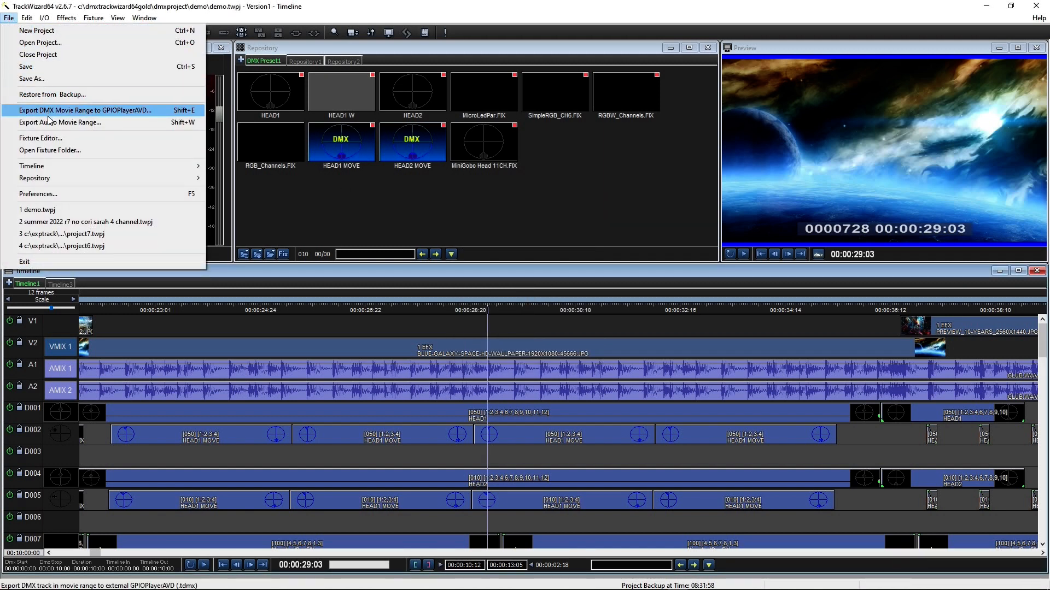
left_click(45, 137)
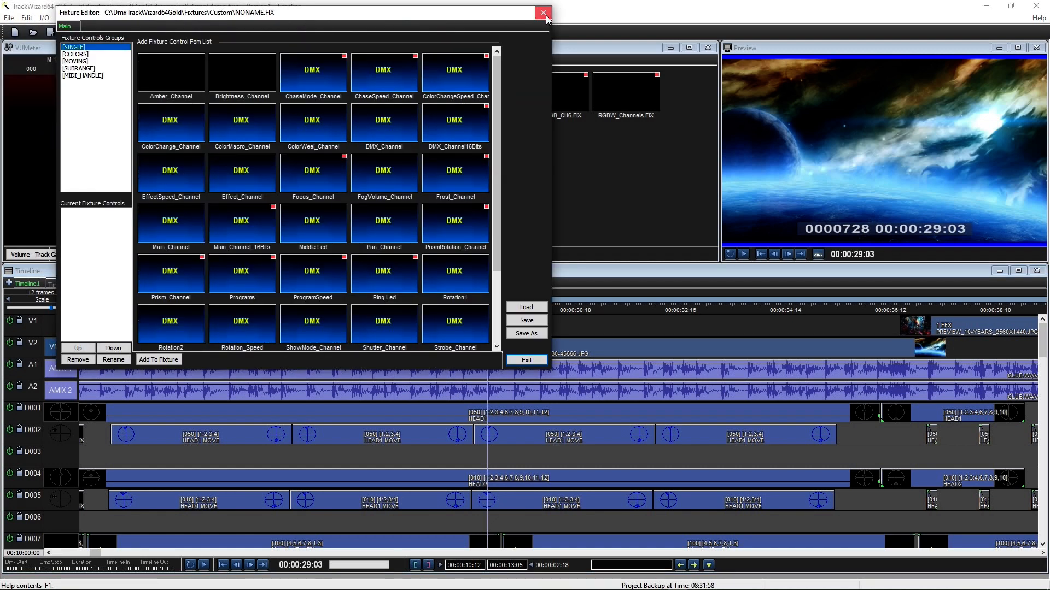
left_click(544, 14)
left_click(9, 17)
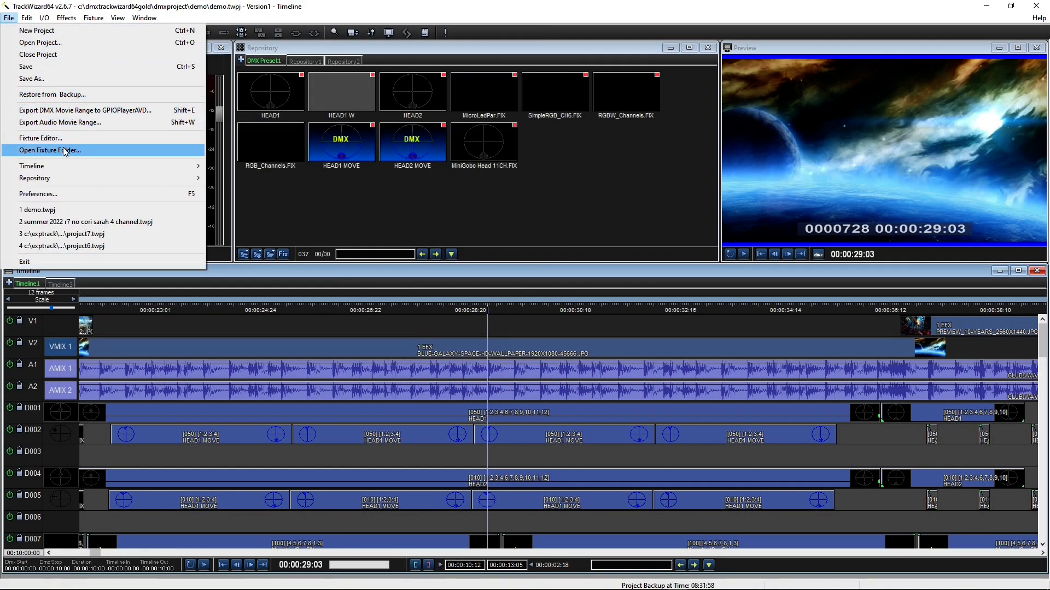
mouse_move(67, 169)
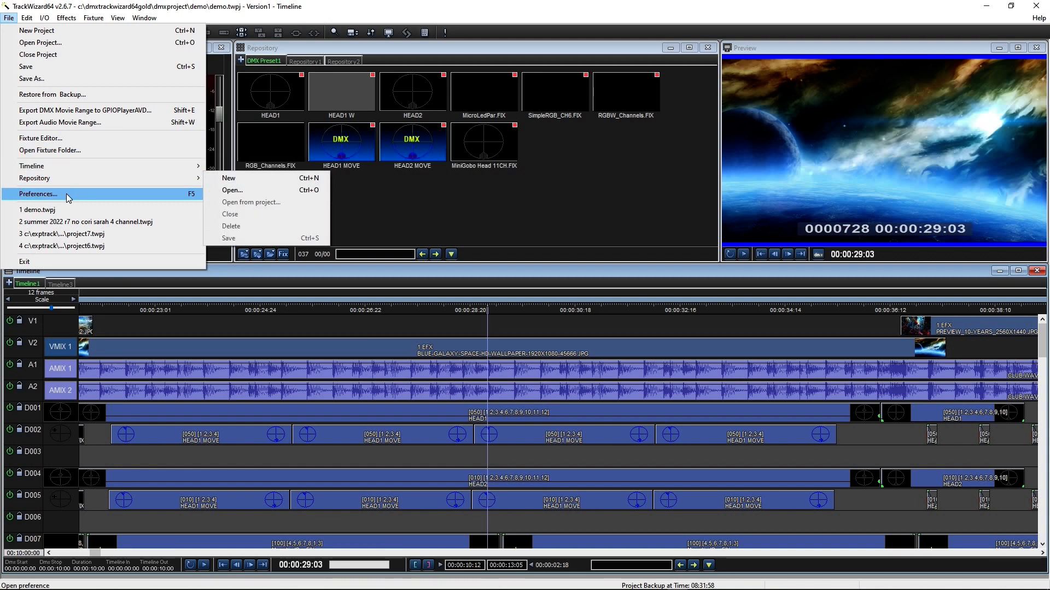
left_click(67, 193)
left_click(669, 401)
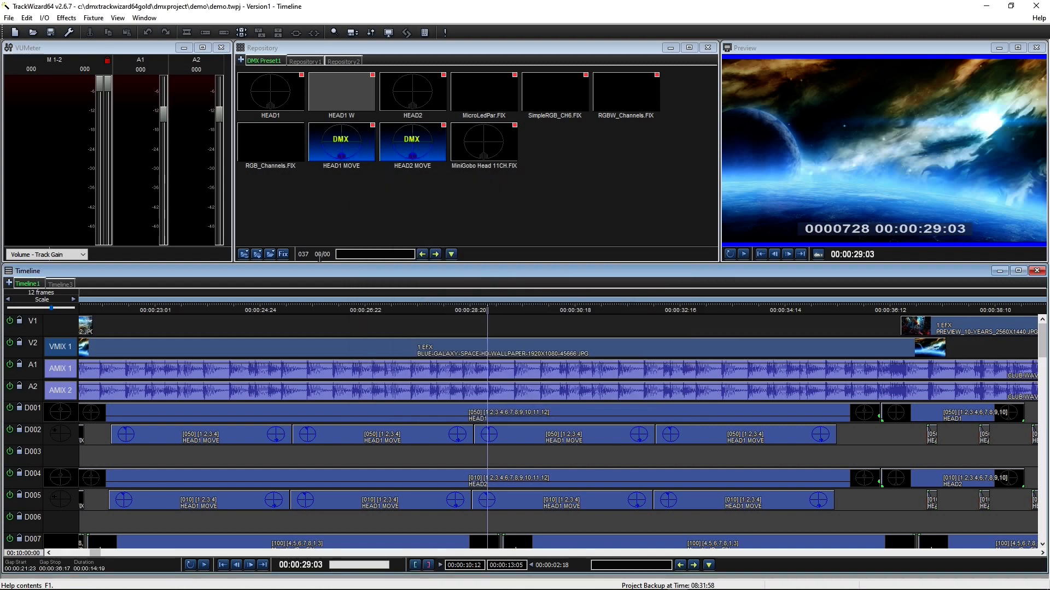
left_click(8, 18)
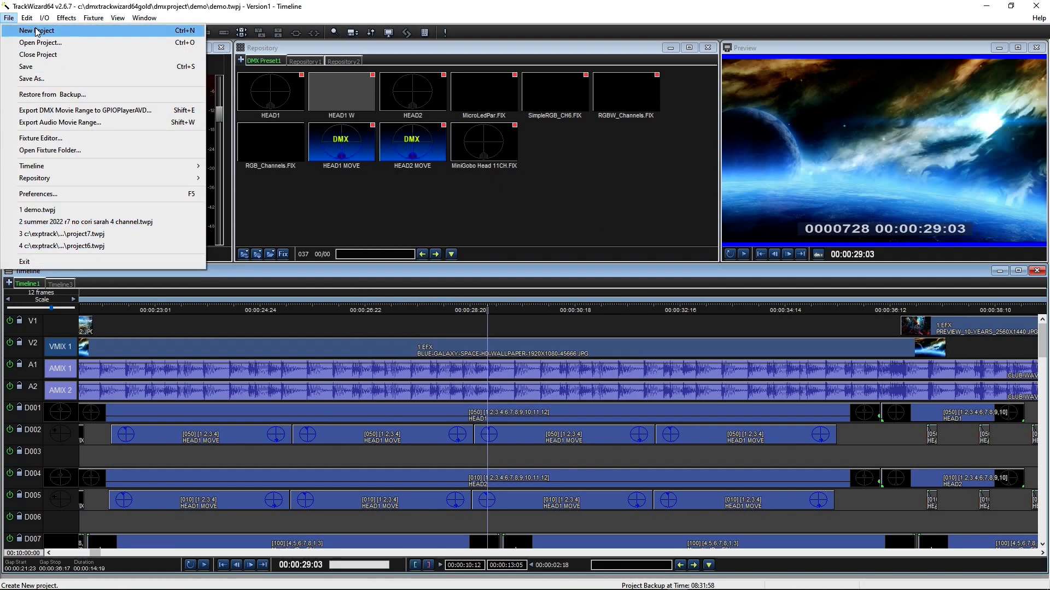
mouse_move(26, 21)
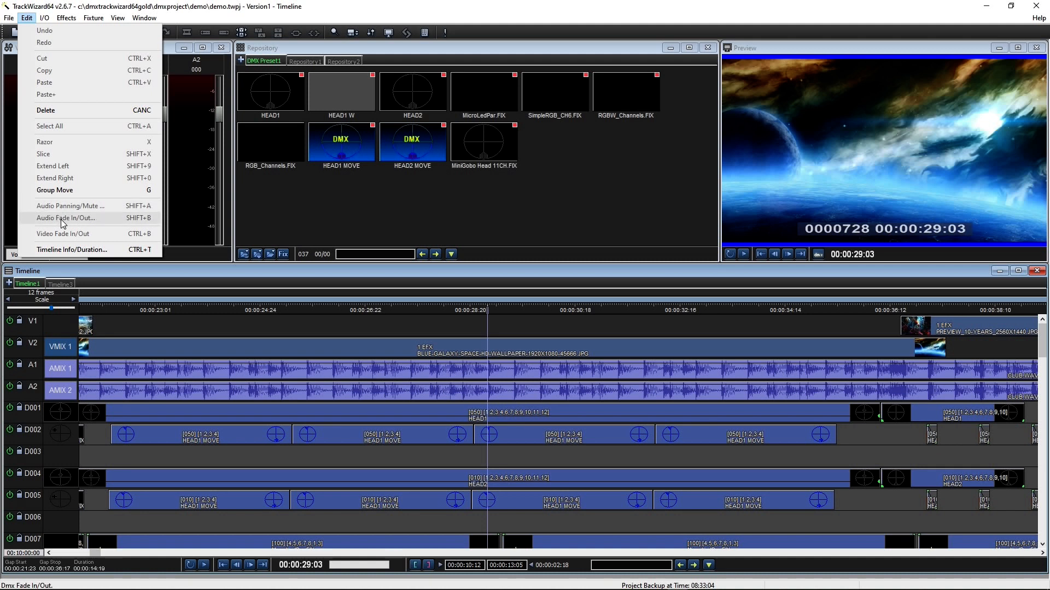
left_click(72, 250)
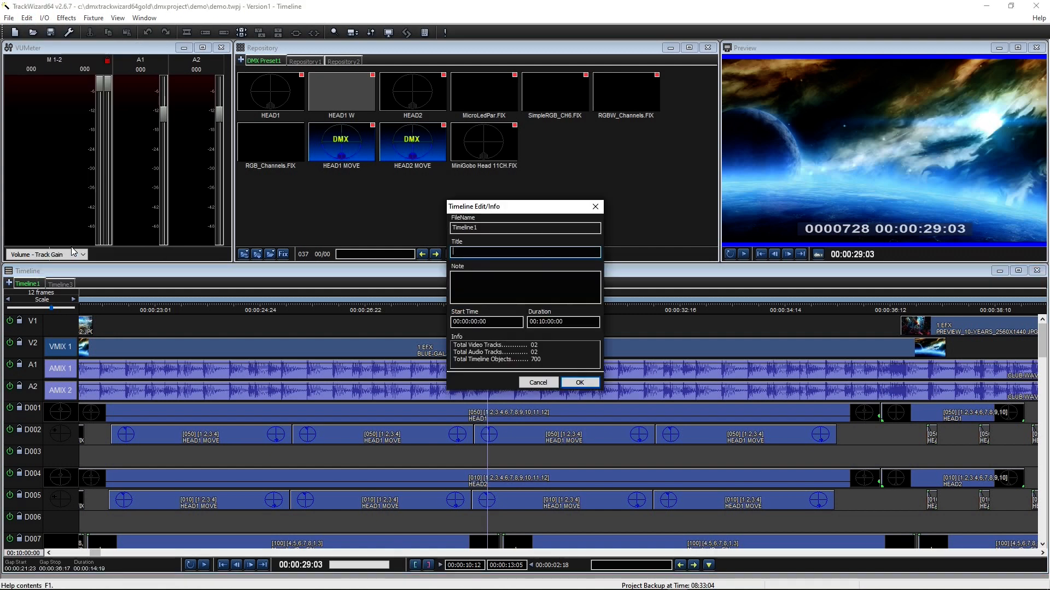
left_click(580, 383)
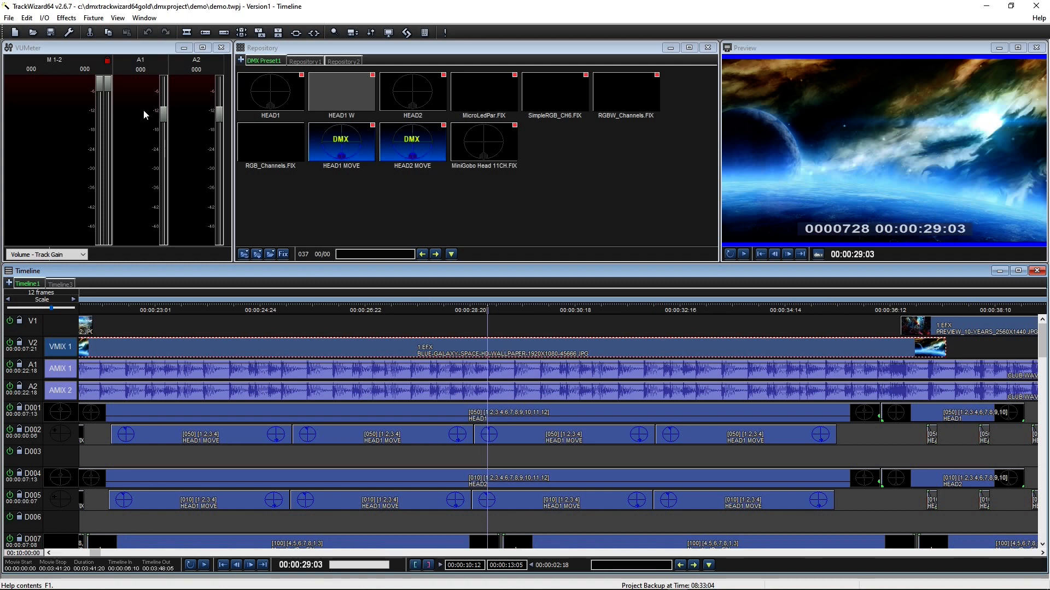
Step: Open the I/O timeline device mode settings and cancel without applying
left_click(47, 20)
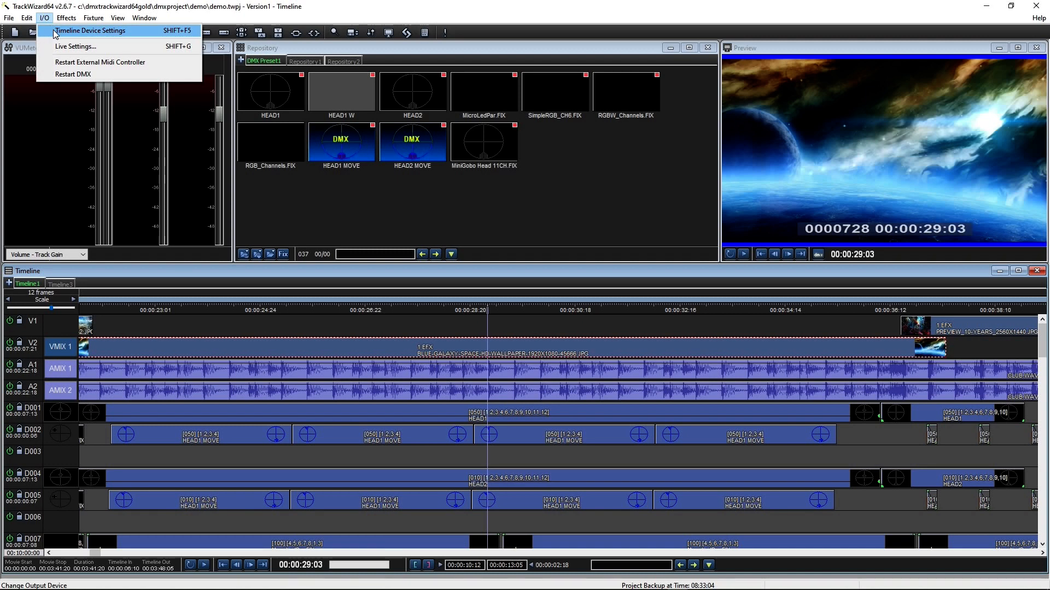
left_click(55, 33)
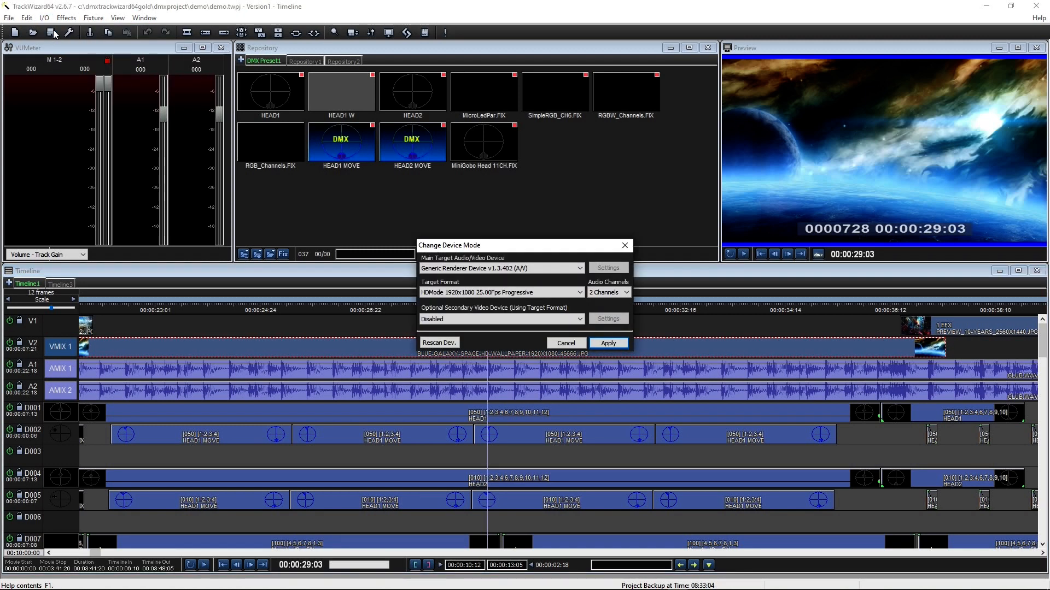
left_click(565, 346)
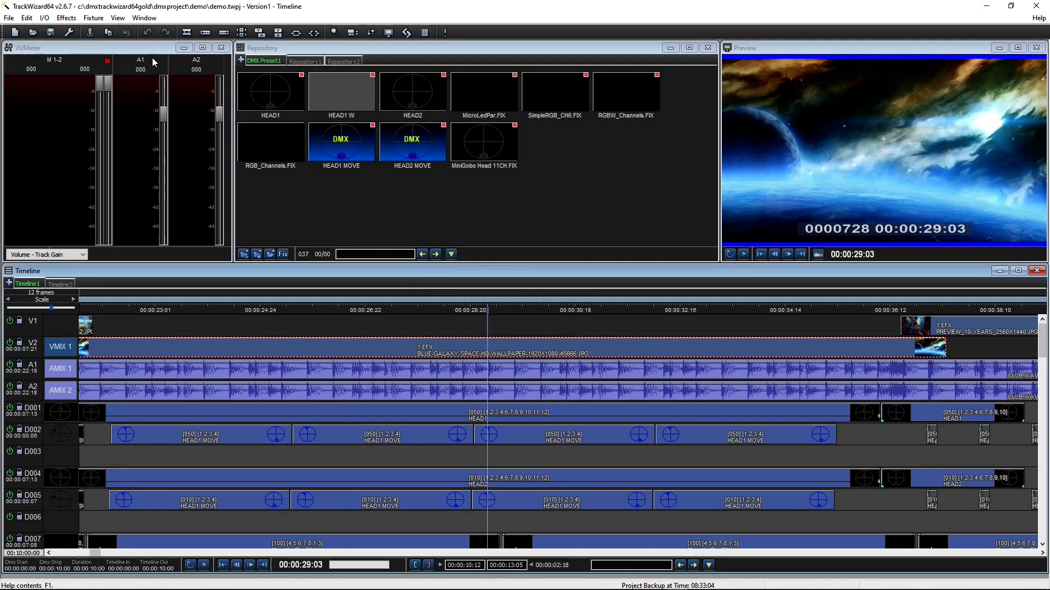
Step: Review the sources in I/O Live Settings and cancel without changes
left_click(45, 20)
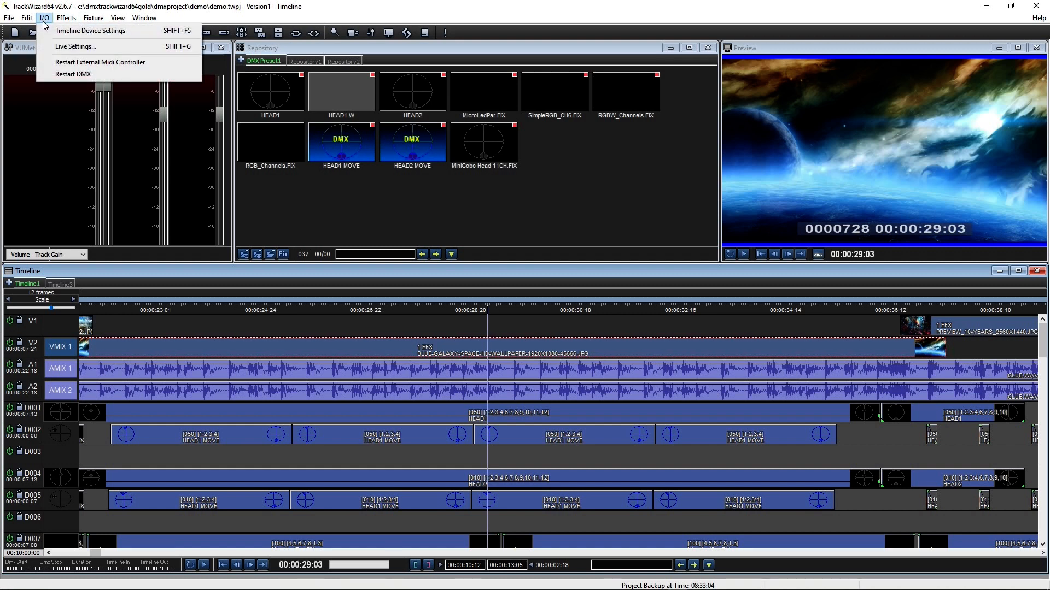
left_click(74, 48)
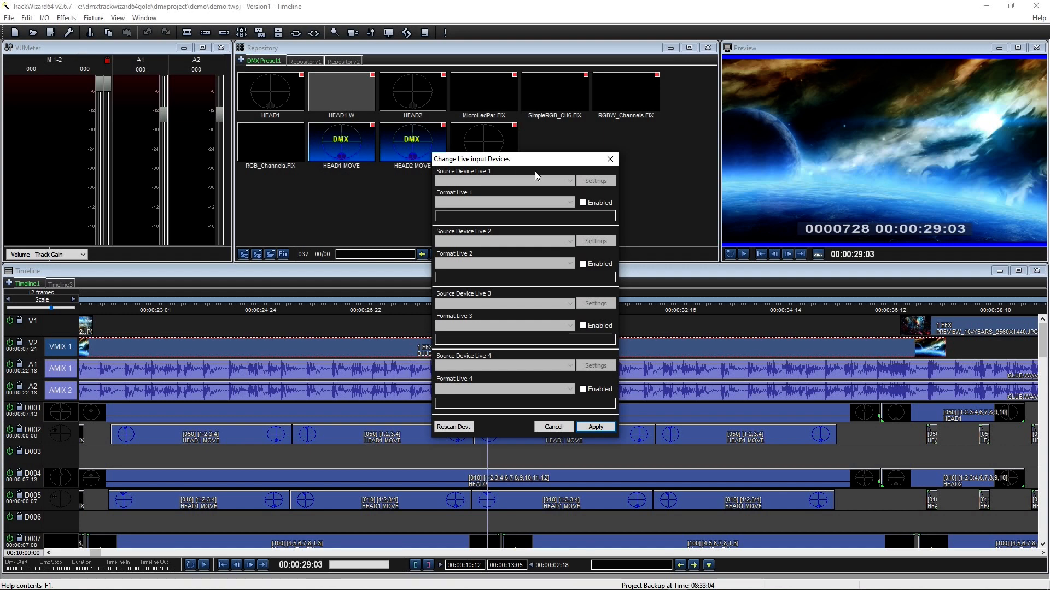
left_click(569, 428)
left_click(44, 17)
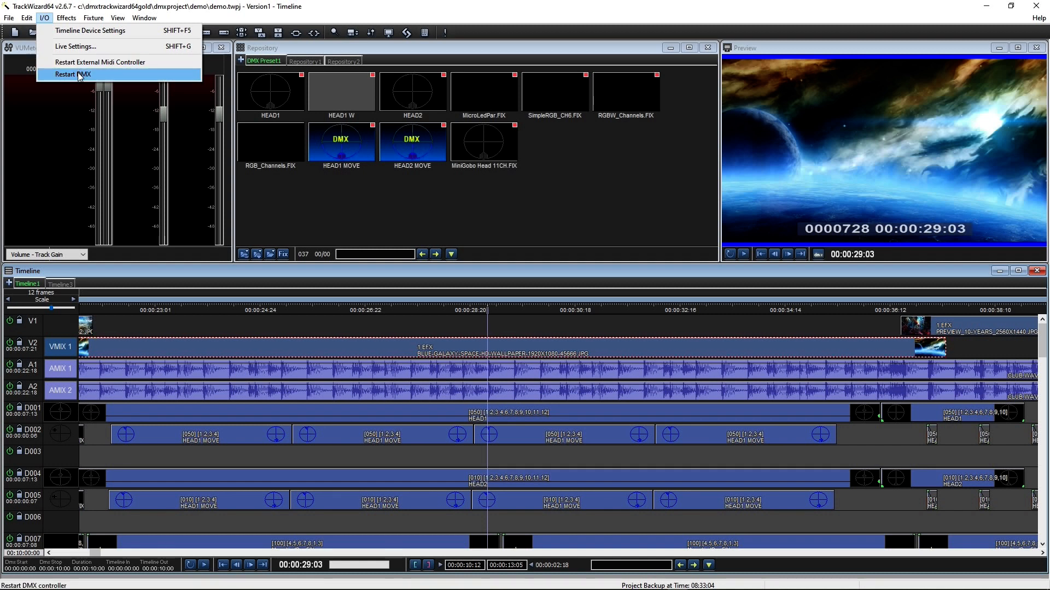
Step: View the Video Effects editor listing the Dissolve effect, then close it
left_click(66, 18)
left_click(65, 18)
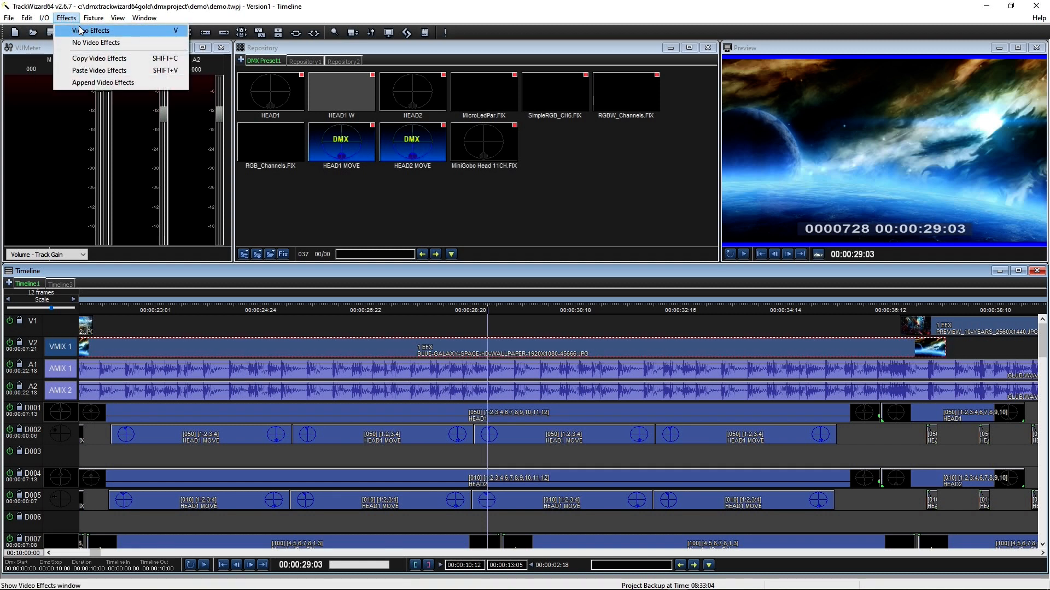
left_click(85, 29)
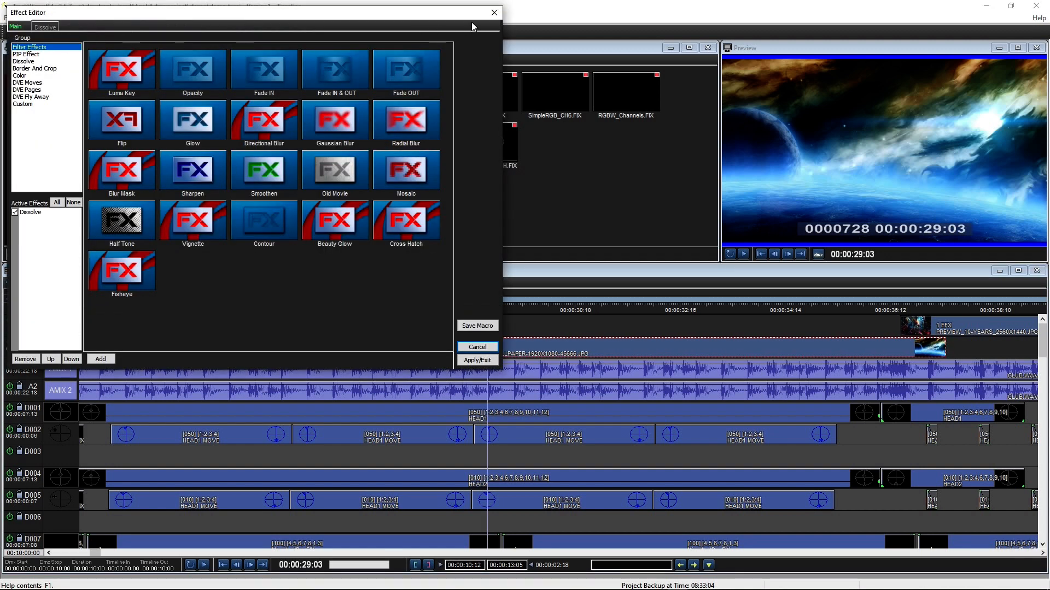
left_click(493, 13)
Step: Select the HEAD2 clip on track D004
left_click(66, 18)
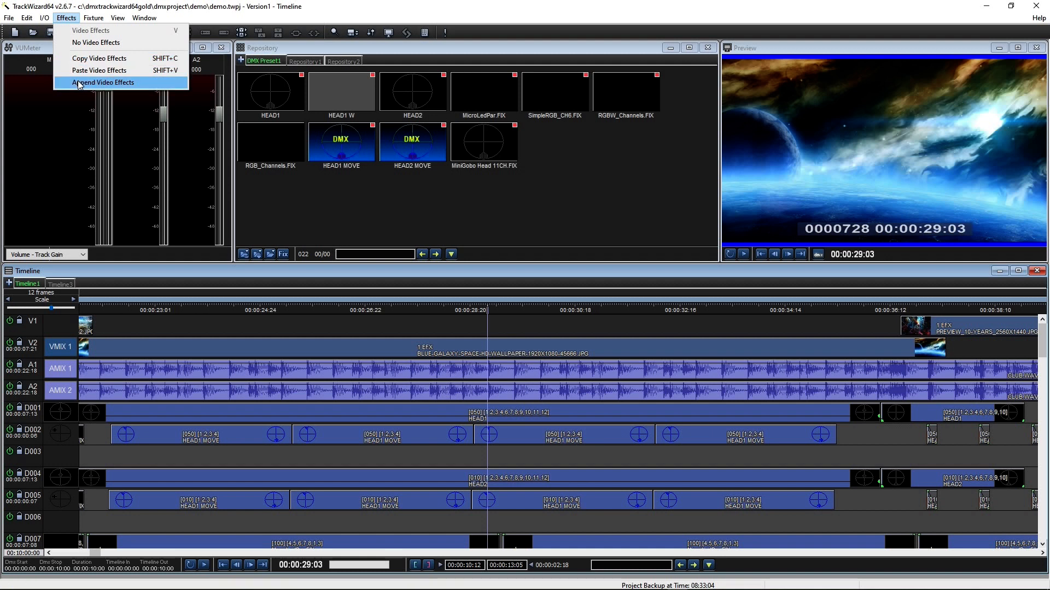
left_click(227, 483)
left_click(93, 18)
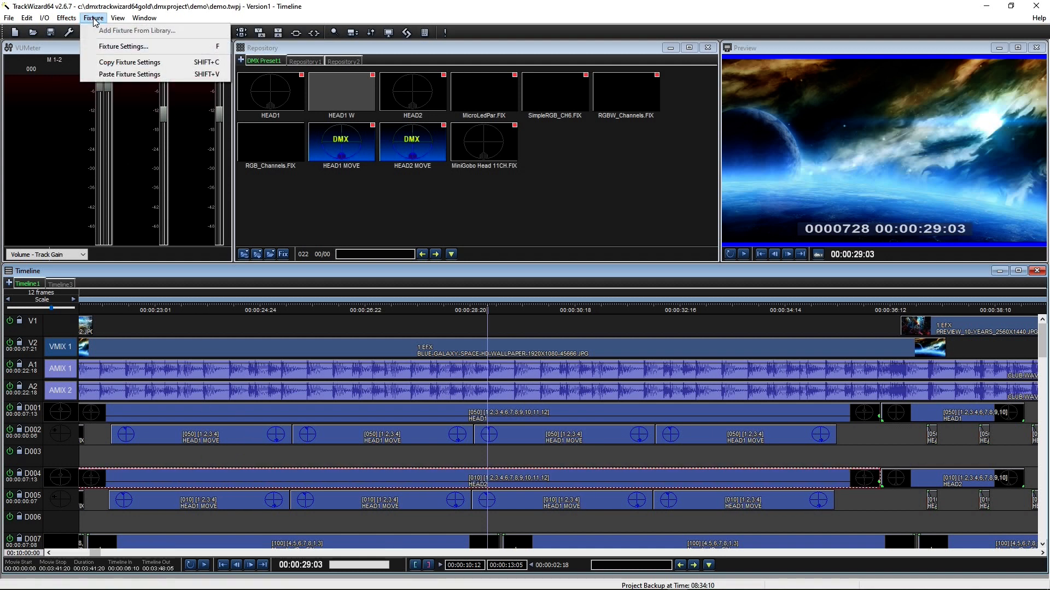
left_click(123, 47)
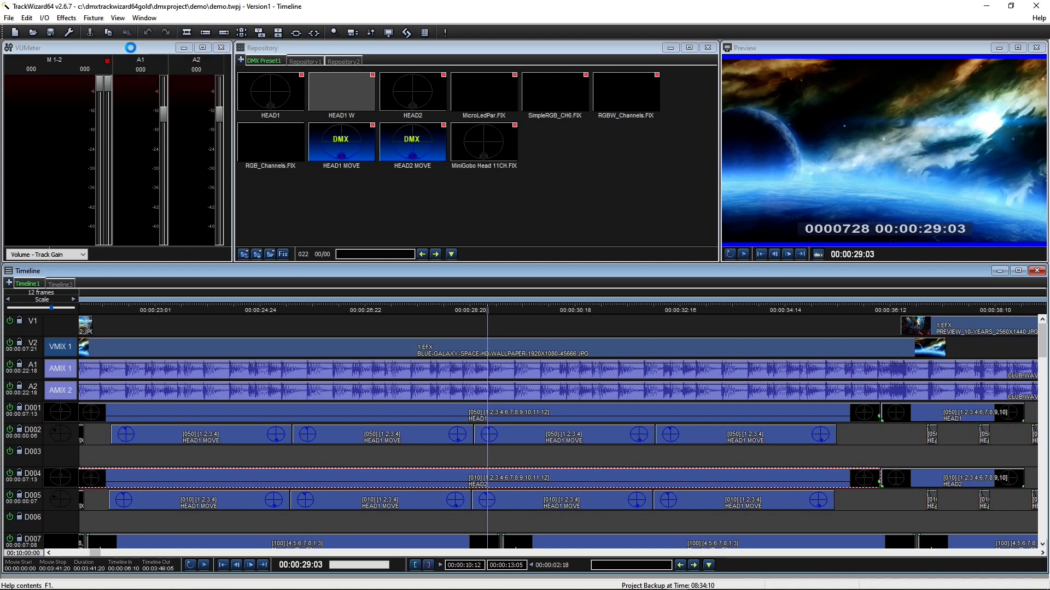
left_click(82, 27)
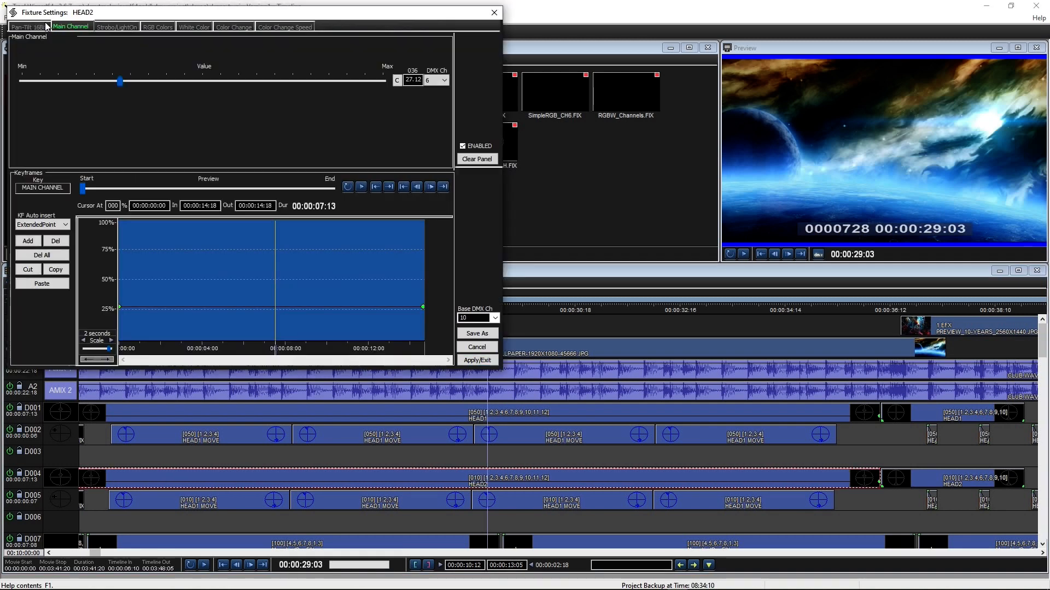
left_click(47, 26)
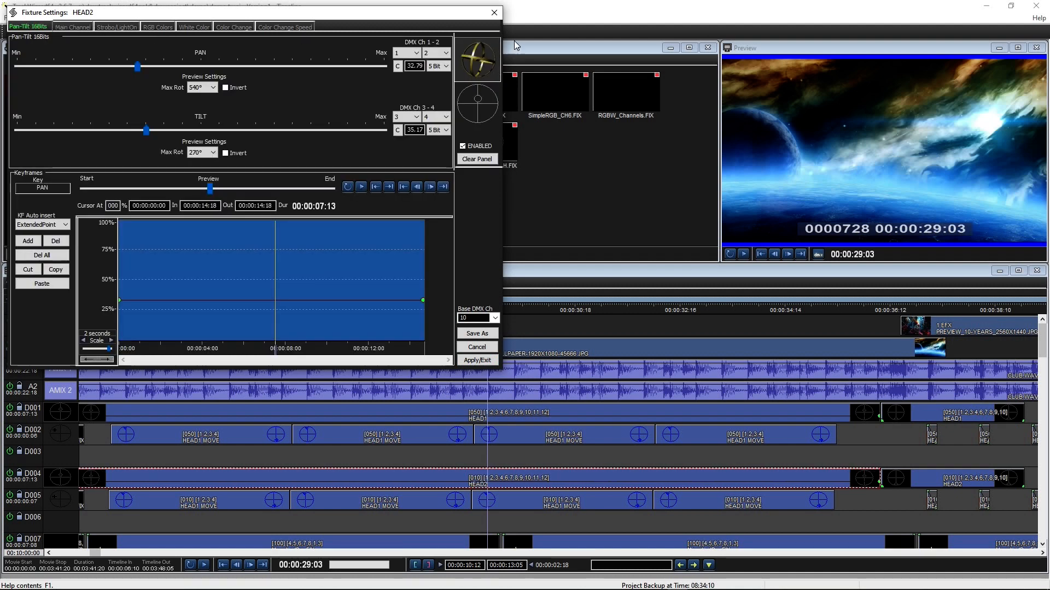
left_click(494, 12)
left_click(94, 17)
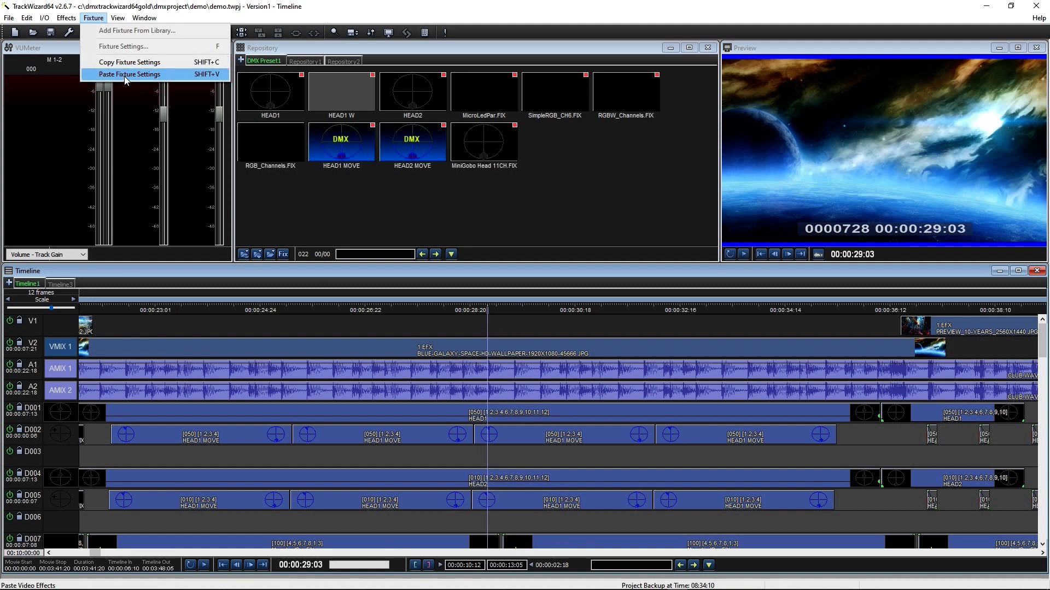
mouse_move(119, 20)
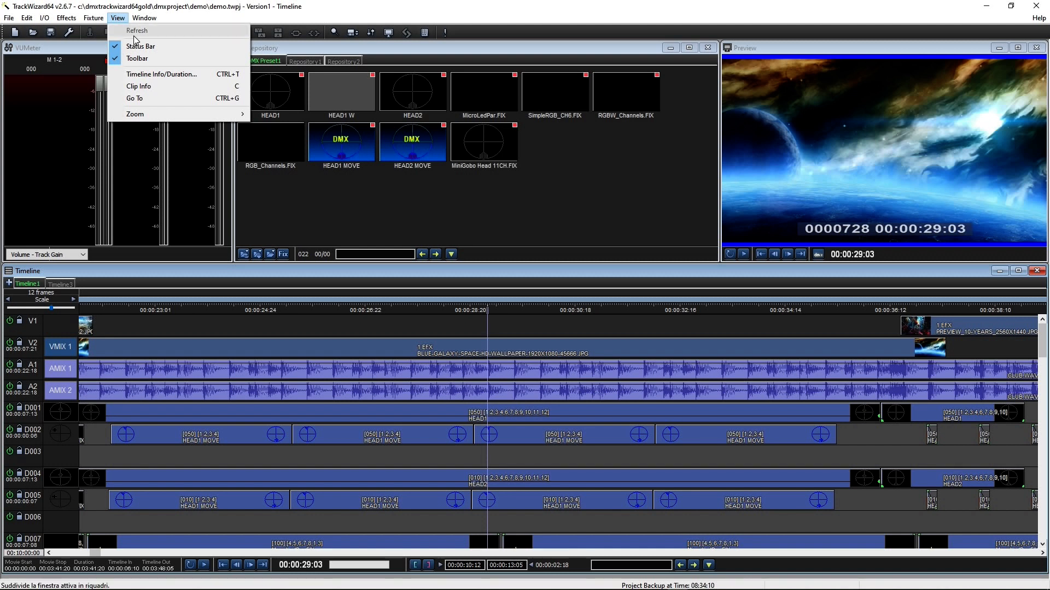
Step: Check the Timeline Info/Duration, then the Clip Info of the V2 background image
left_click(153, 74)
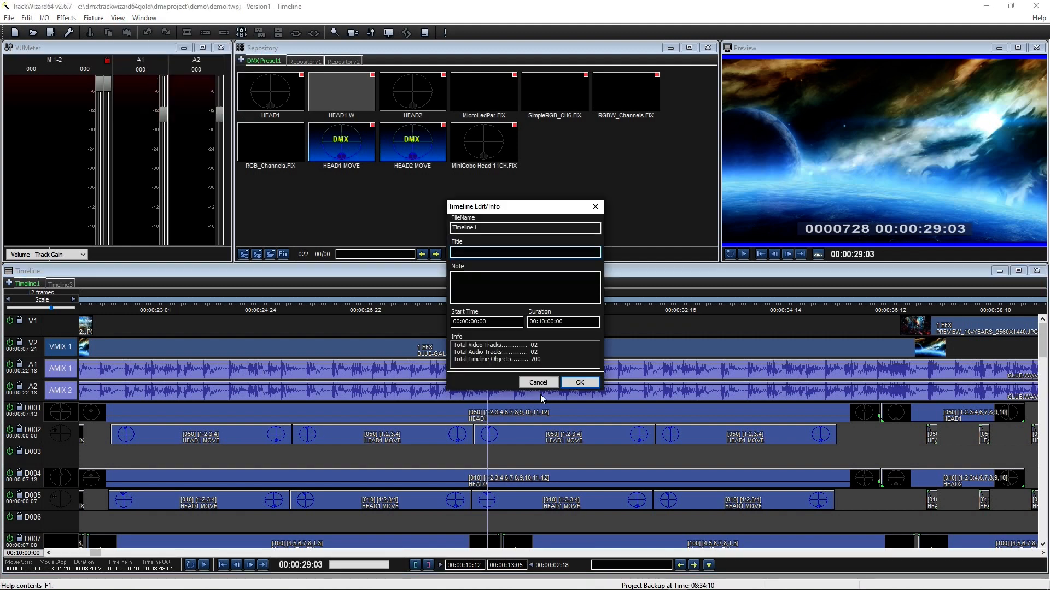
left_click(580, 382)
left_click(376, 347)
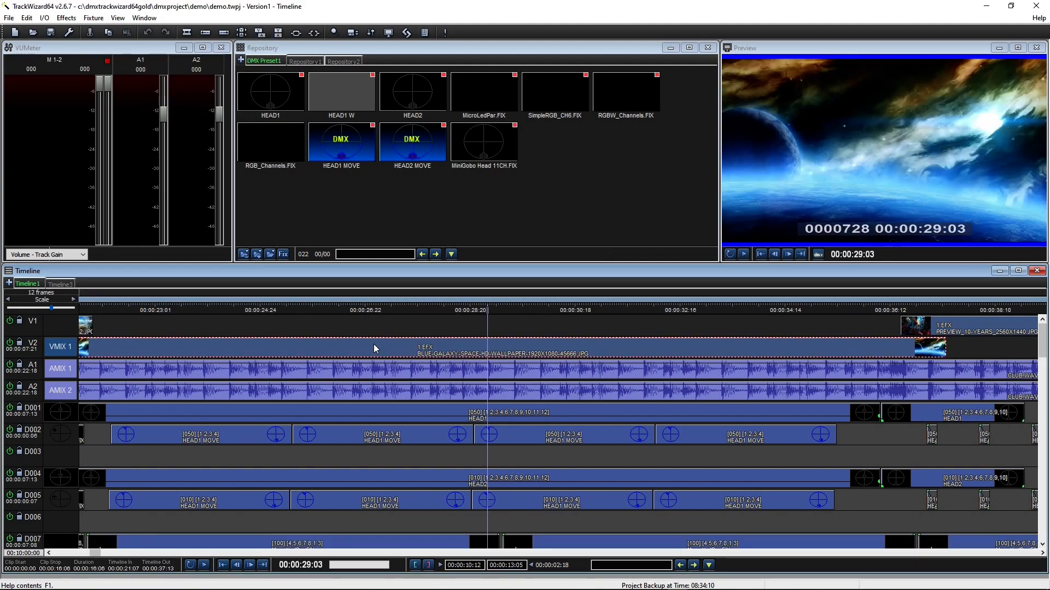
left_click(118, 17)
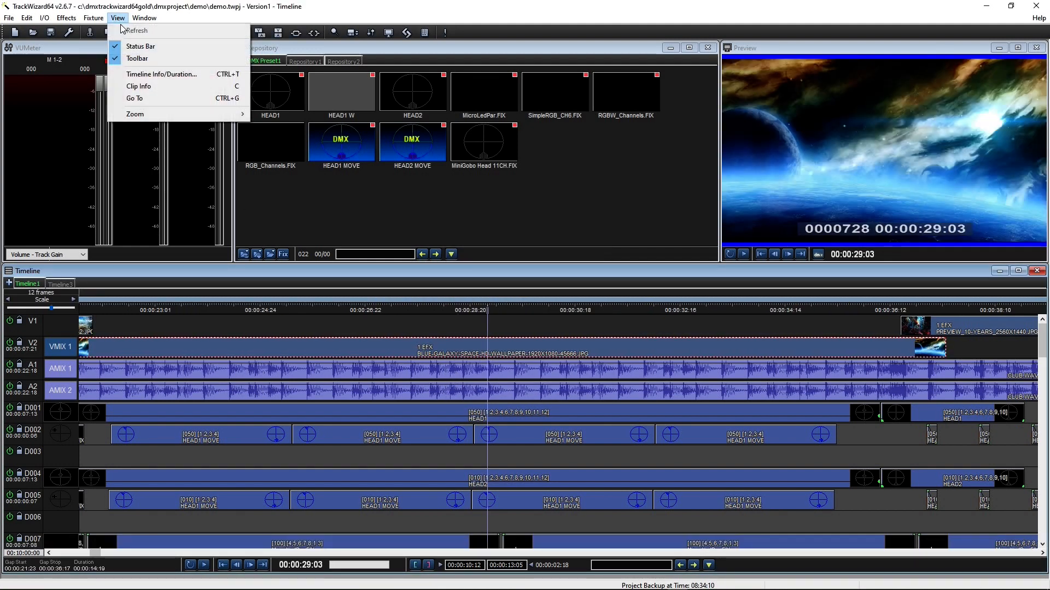
left_click(146, 84)
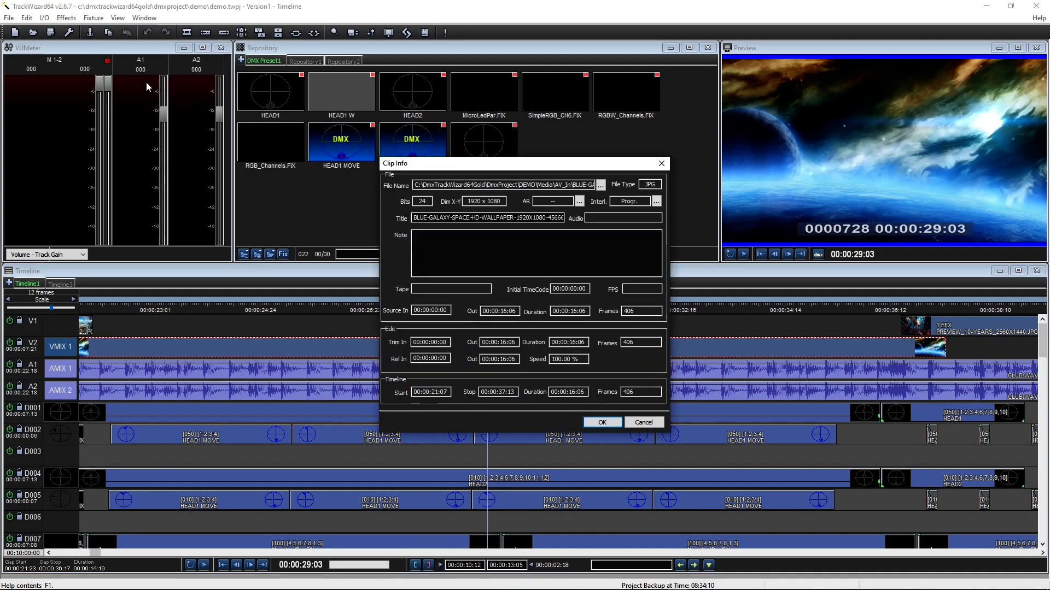
left_click(596, 424)
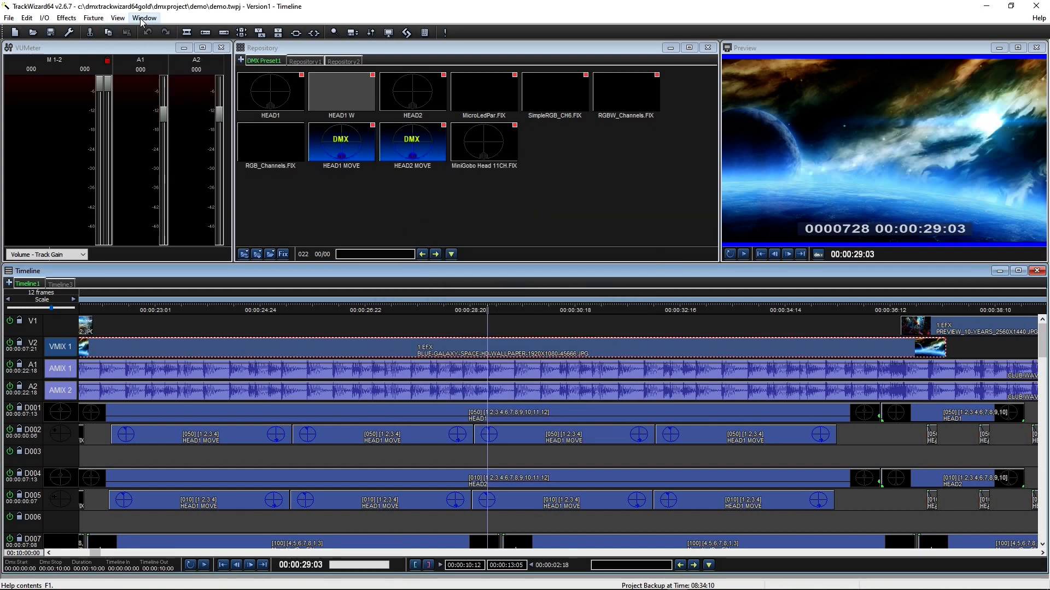
Step: Zoom the timeline out so each scale step spans 15 frames
left_click(119, 18)
left_click(140, 99)
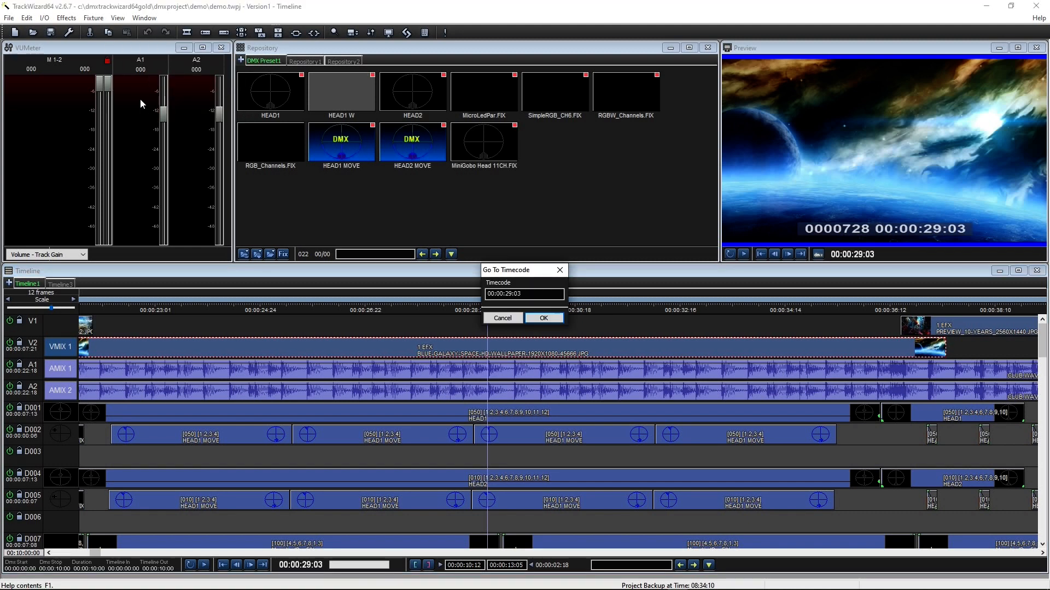
left_click(118, 18)
mouse_move(160, 117)
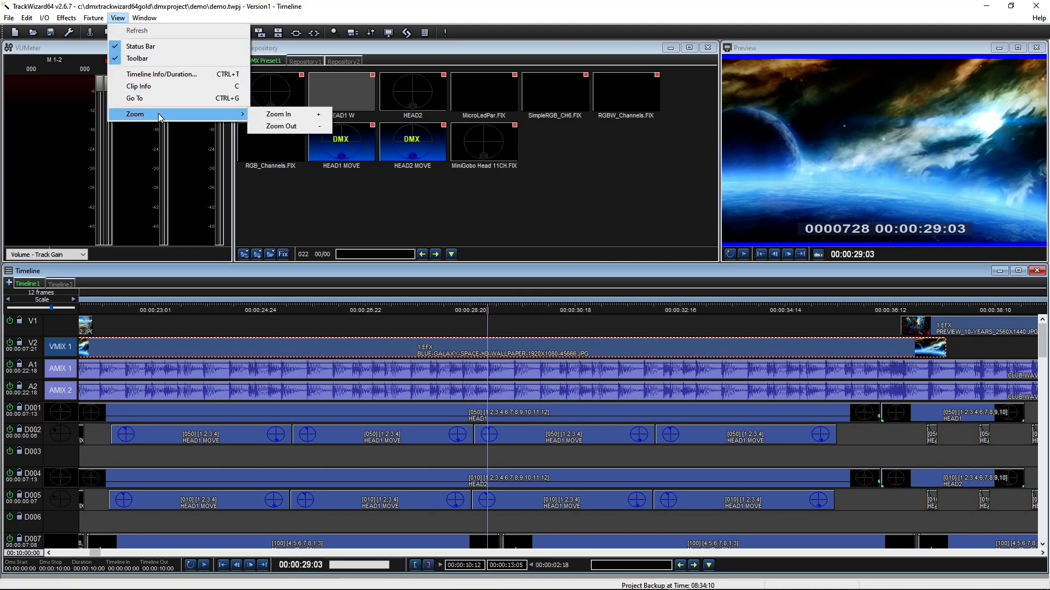
left_click(287, 126)
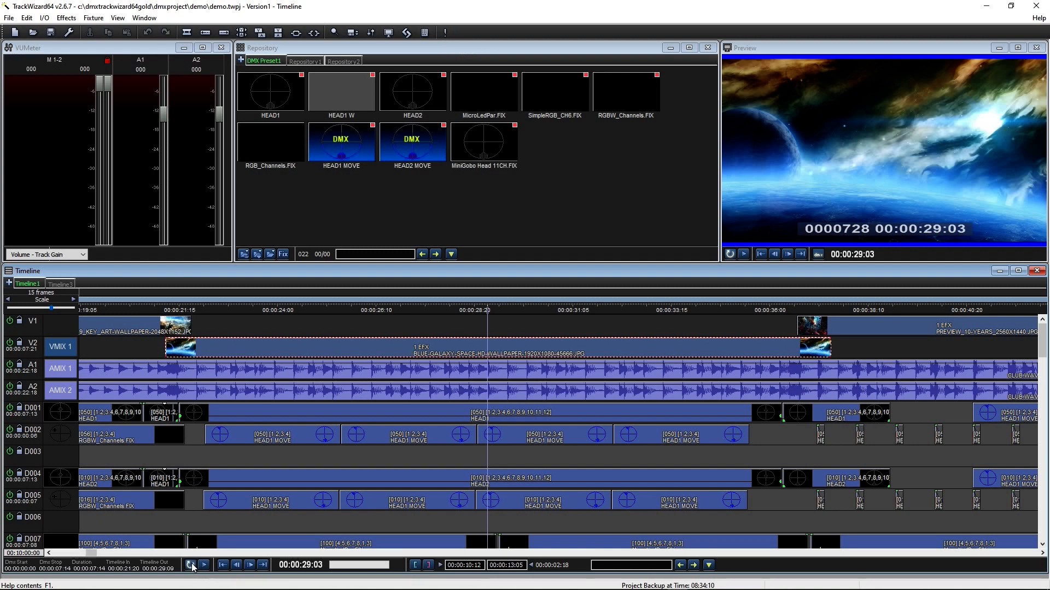
Step: Play, set the VUMeter to Volume - Clip Gain, stop at 00:00:42:12, and select the A1 clip
left_click(204, 565)
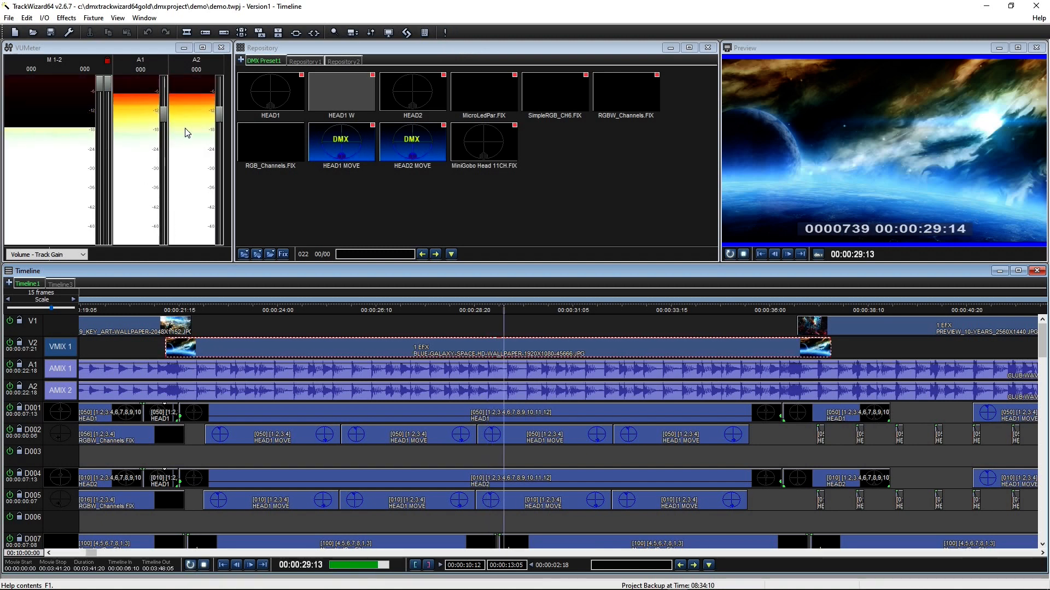
mouse_move(232, 108)
left_mouse_down()
mouse_move(152, 106)
mouse_move(229, 109)
left_mouse_up()
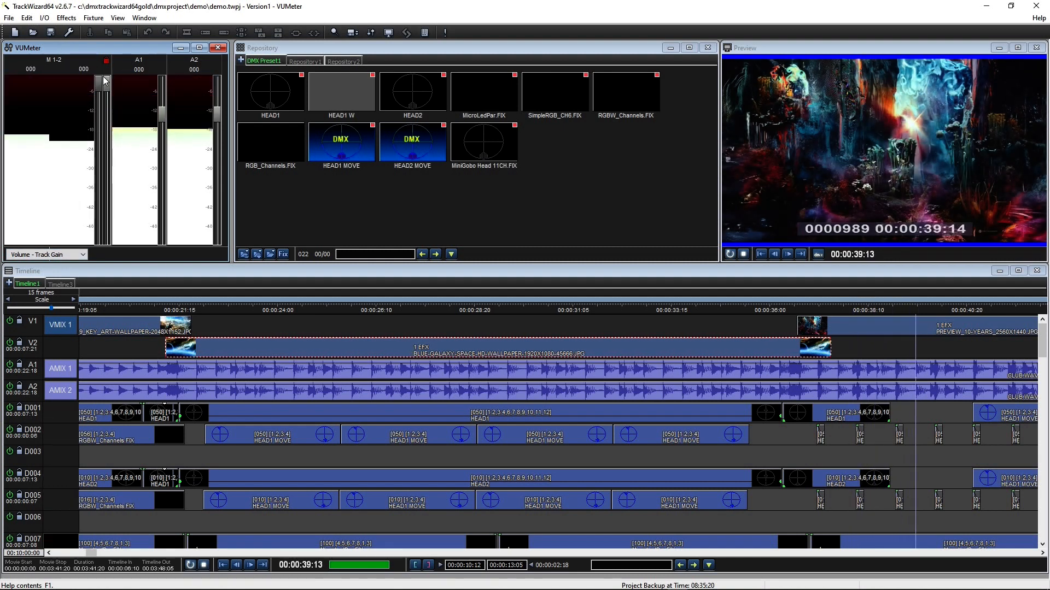
left_click(56, 254)
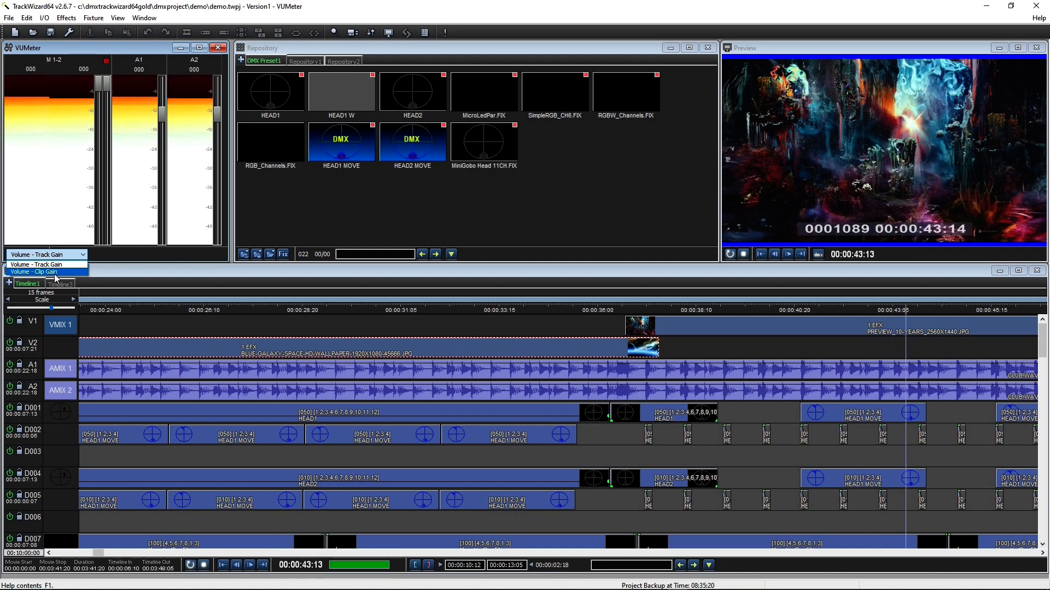
left_click(56, 272)
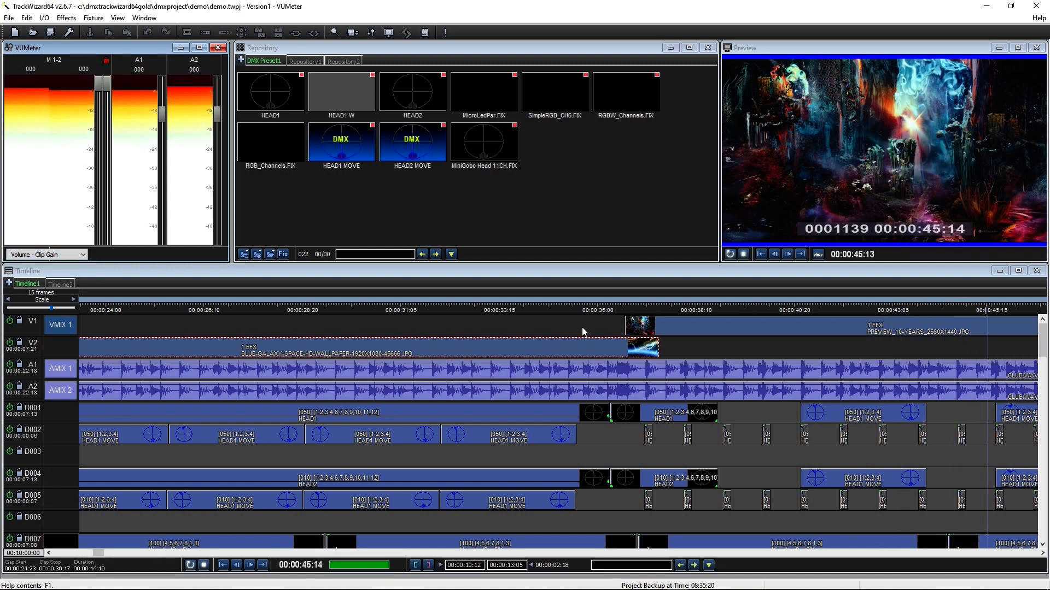
left_click(691, 352)
left_click(646, 366)
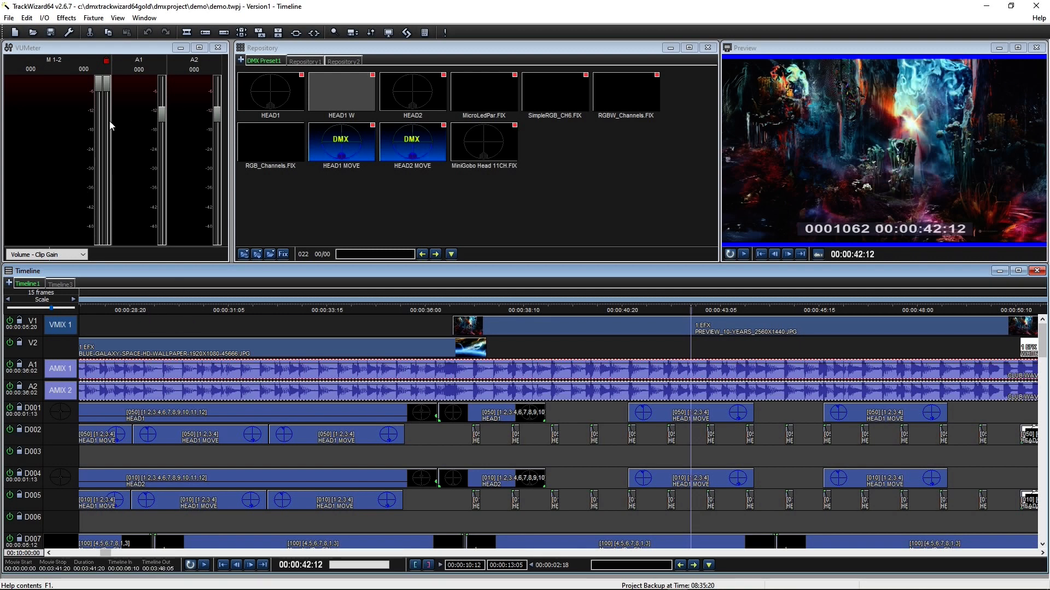
Step: Enlarge the preview window down and to the left, then play and stop the show
left_click(785, 49)
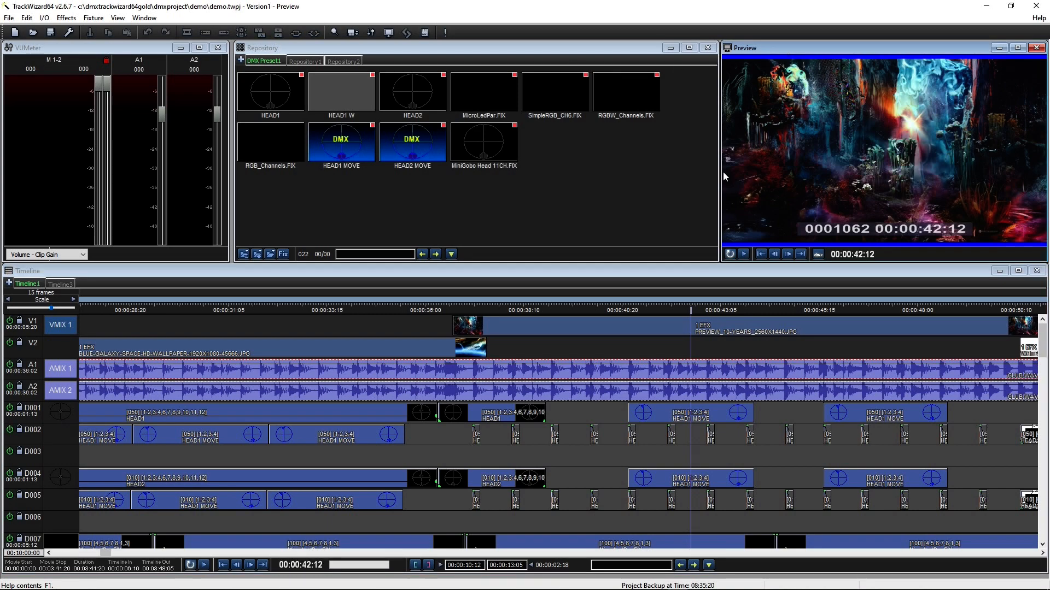
left_click_drag(719, 263, 498, 362)
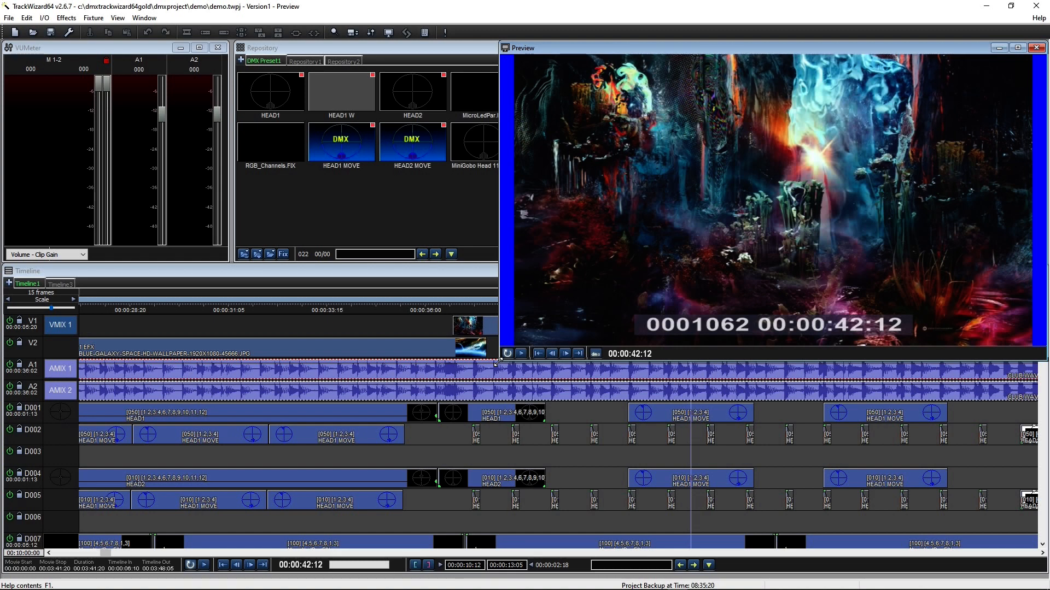
left_click(508, 354)
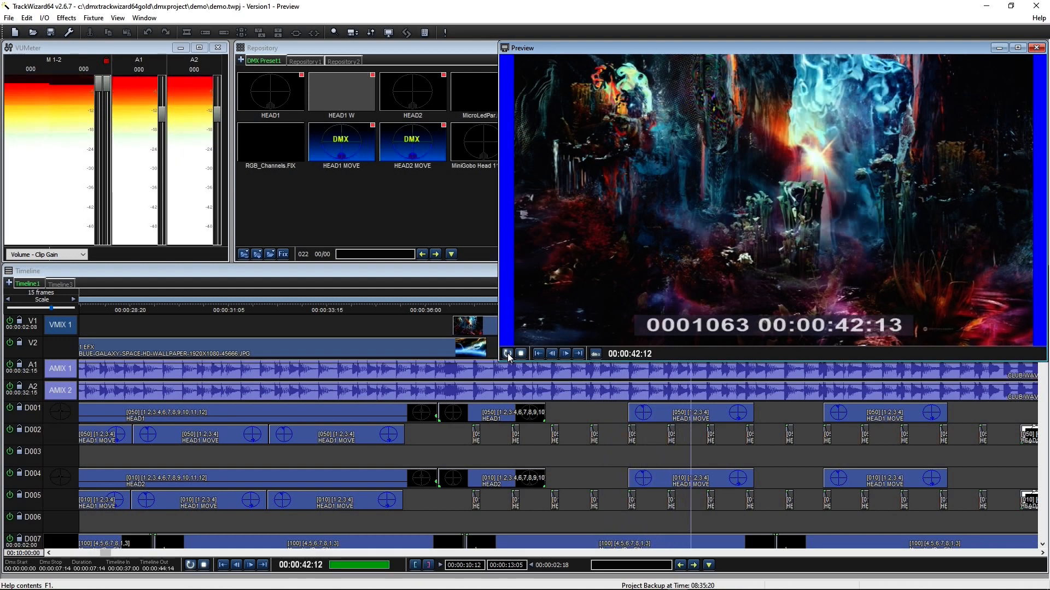
left_click(521, 354)
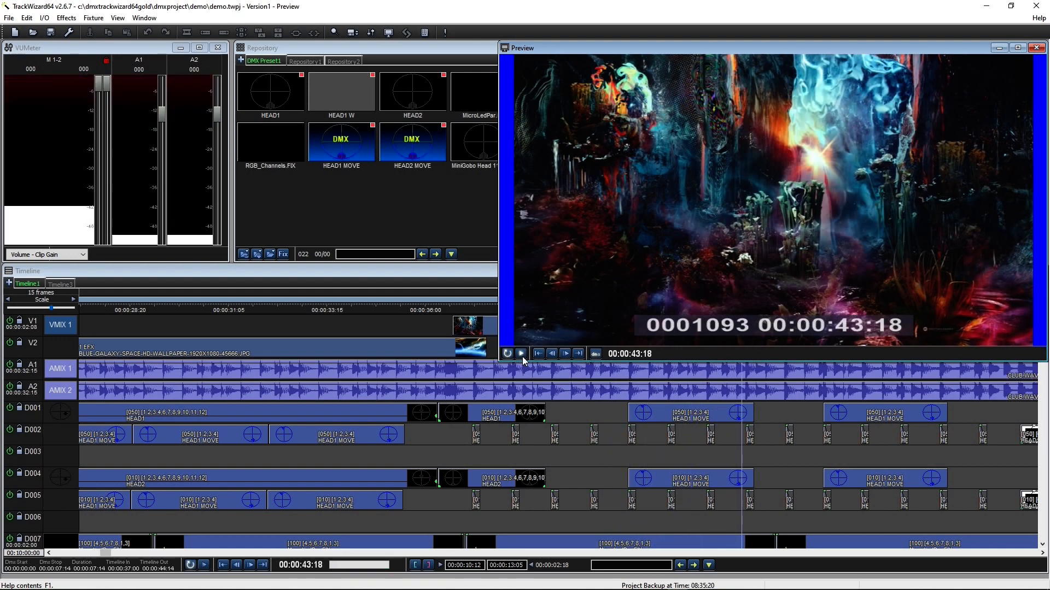
Step: Step frame by frame to 00:00:39:00 and re-tile the panels from the Window menu
left_click(522, 357)
left_click(523, 357)
left_click(535, 356)
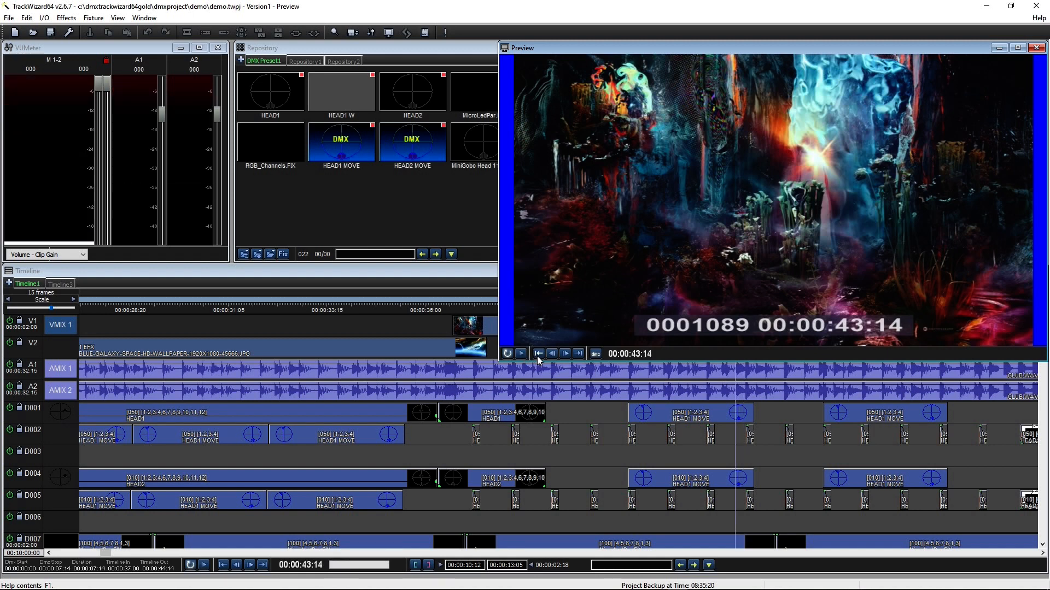
left_click(566, 356)
left_click(566, 356)
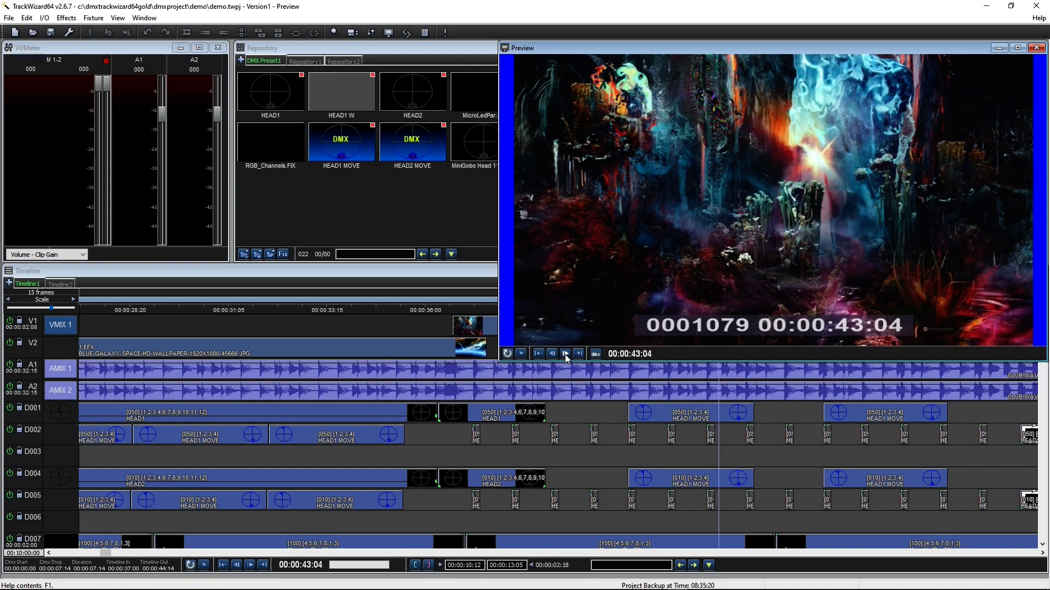
left_click(566, 356)
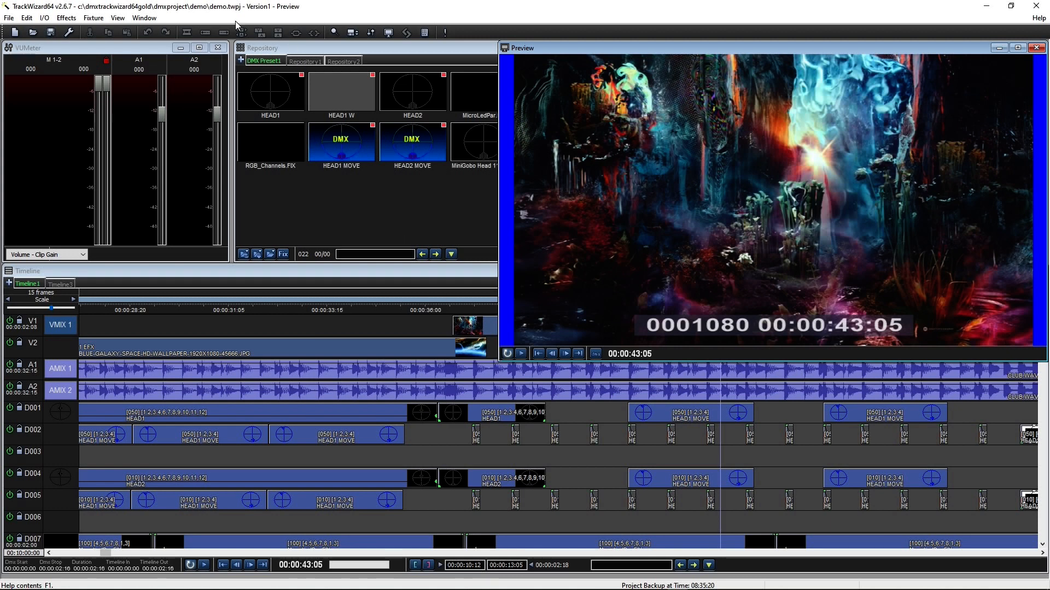
left_click(147, 20)
left_click(160, 33)
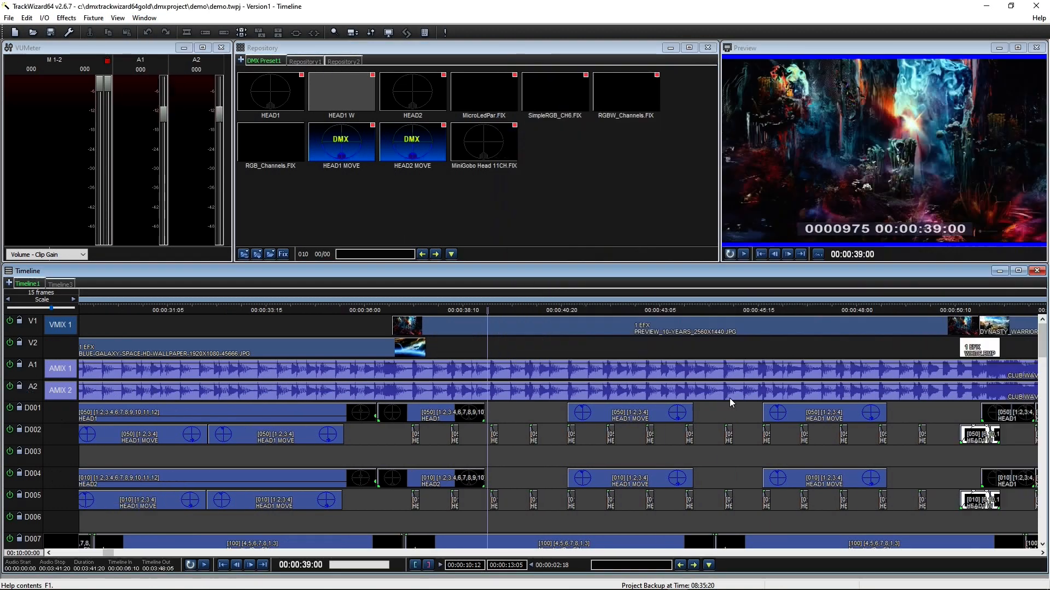
Step: Switch between the Repository1 media and the empty Repository2 tabs
left_click(472, 52)
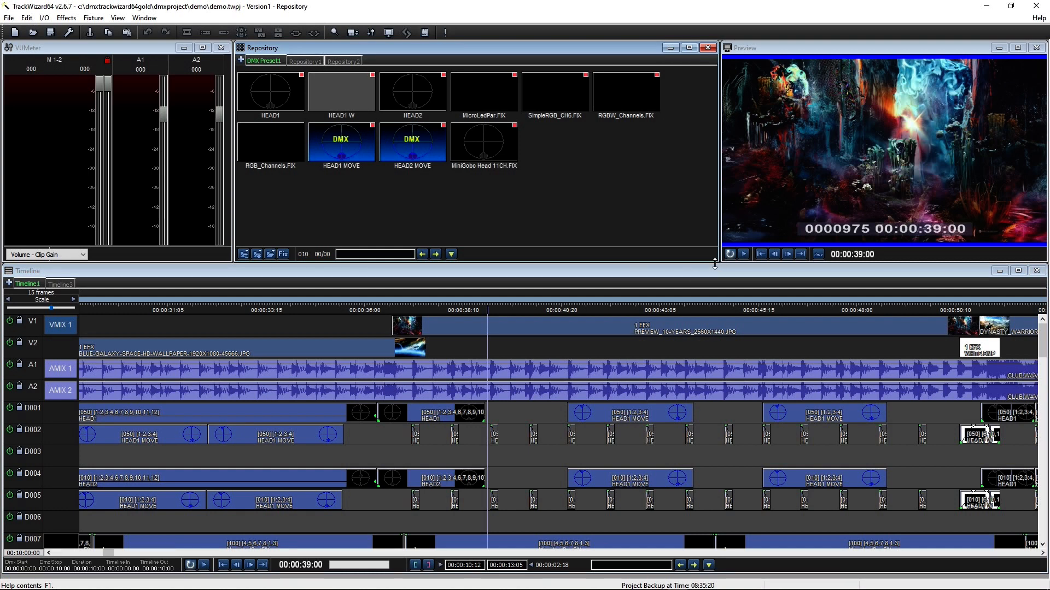
left_click(301, 61)
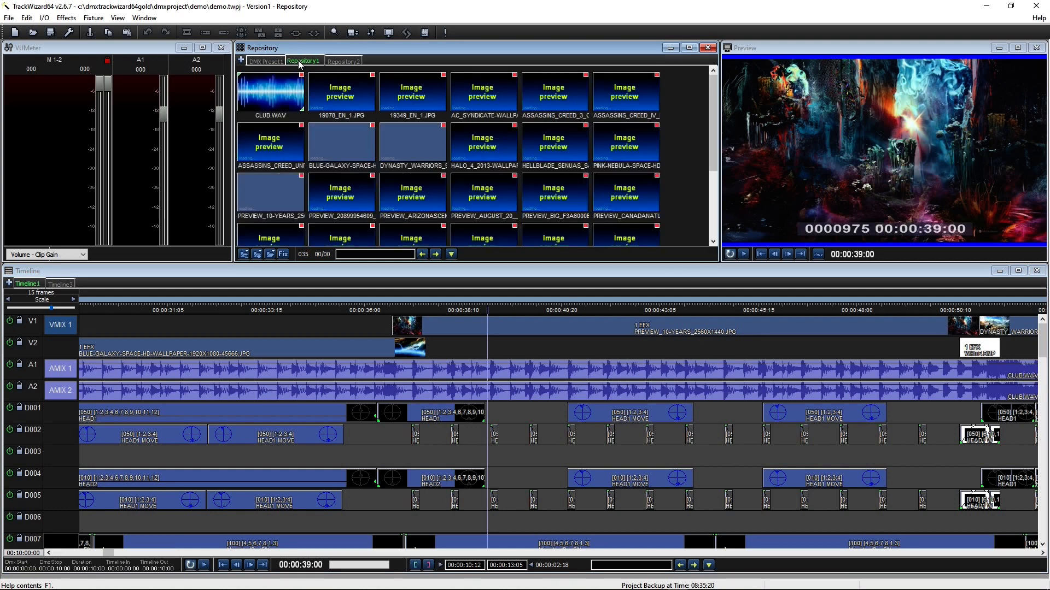
left_click(342, 62)
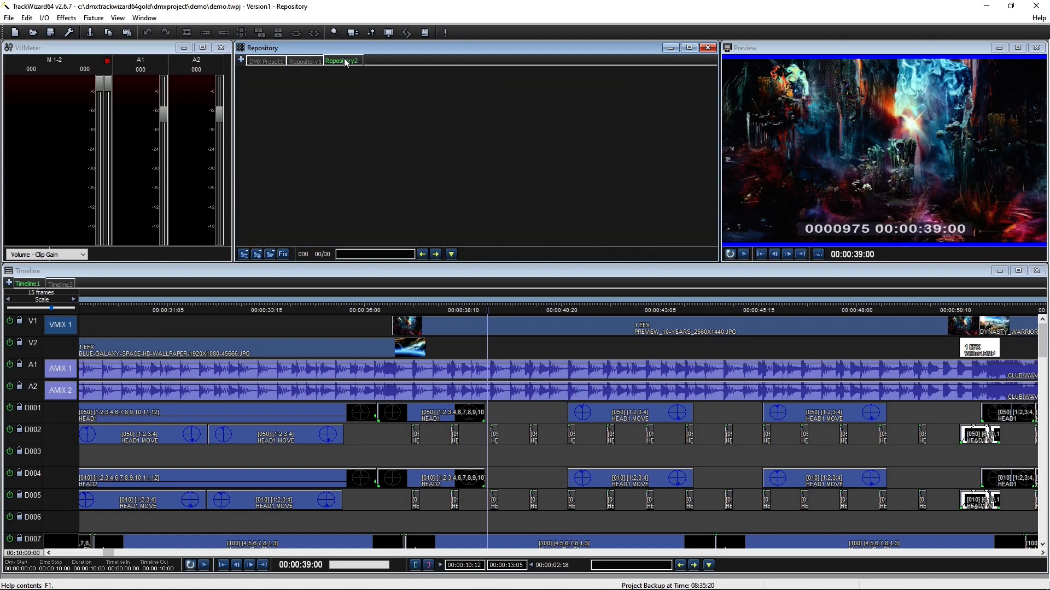
left_click(304, 61)
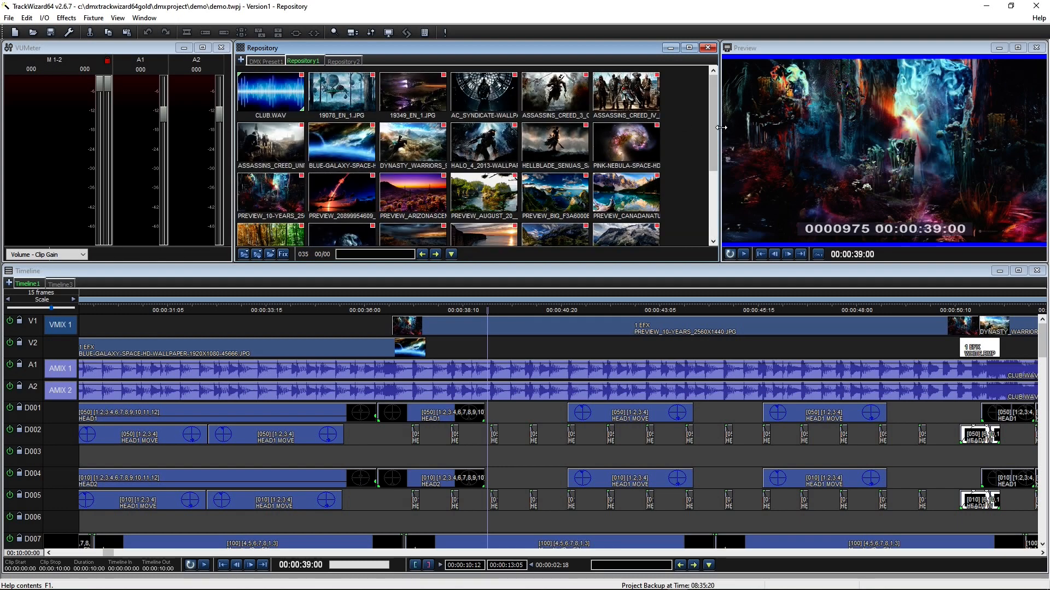
left_click_drag(709, 120, 698, 96)
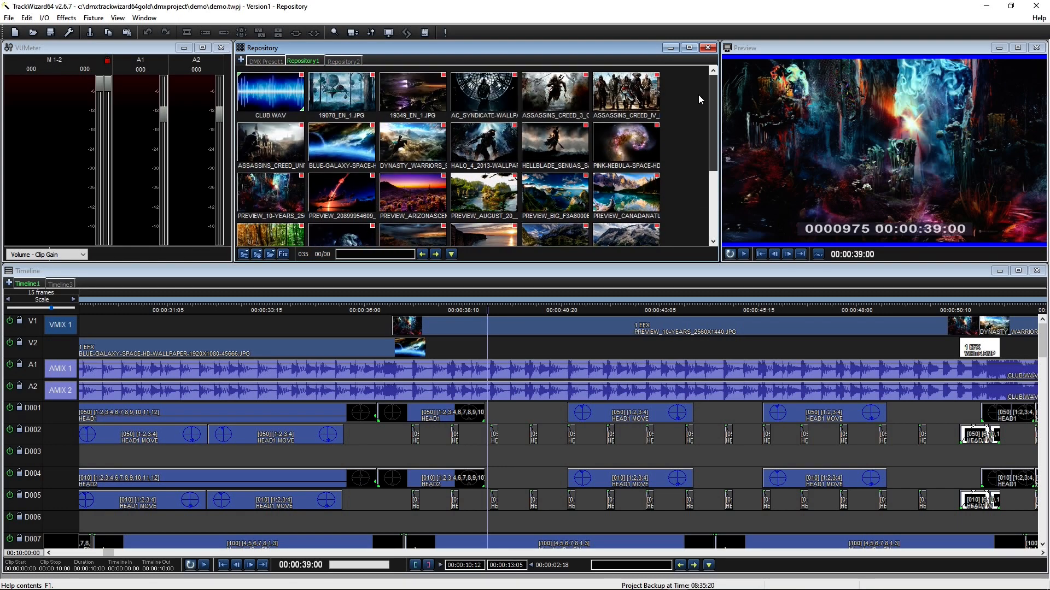
Step: Create Repository3, then open and close two media file browsers without adding anything
left_click(242, 61)
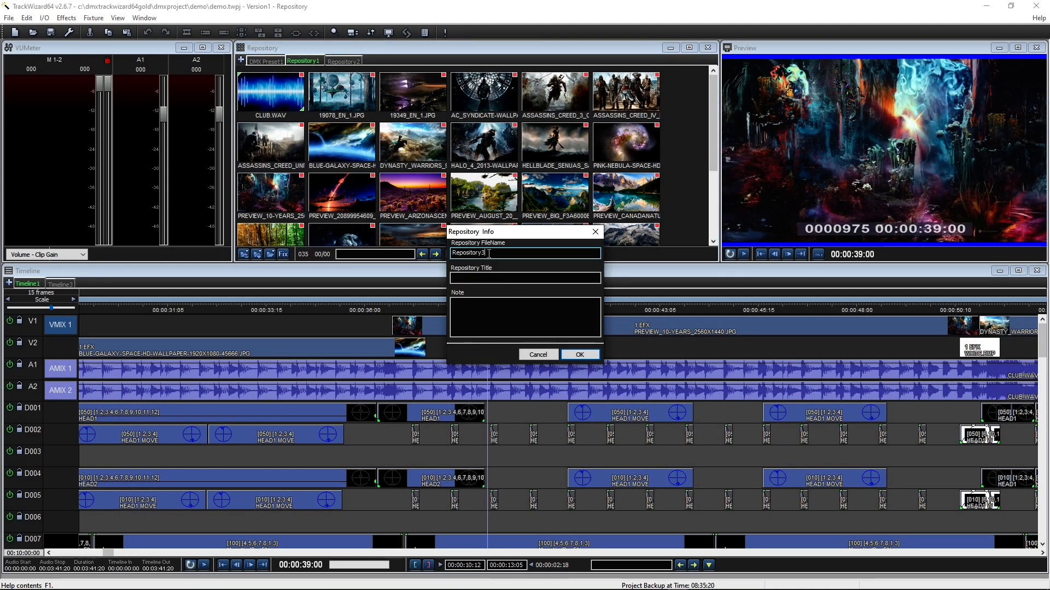
left_click(579, 354)
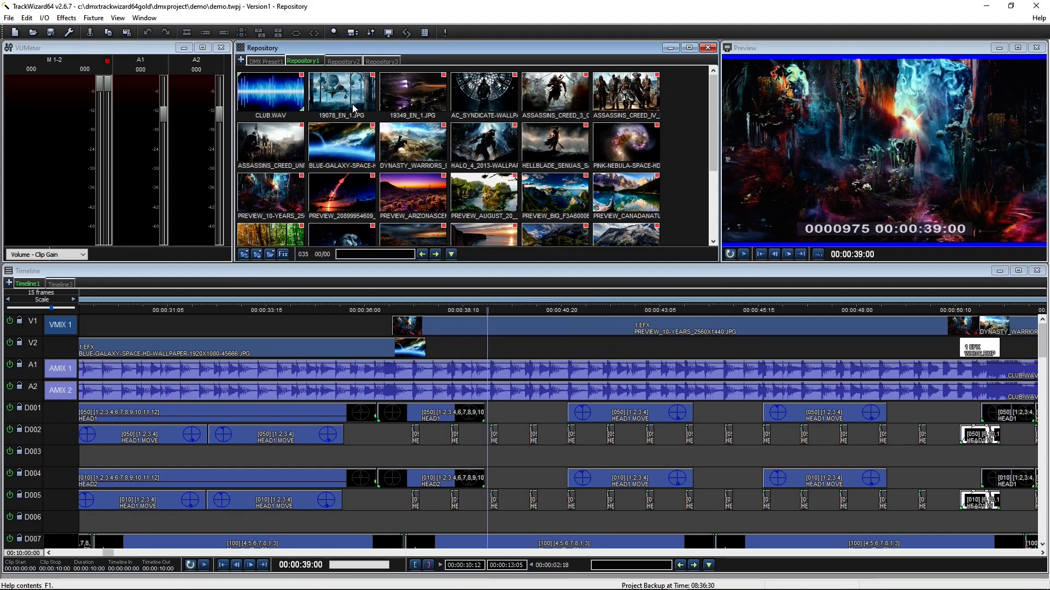
left_click(244, 255)
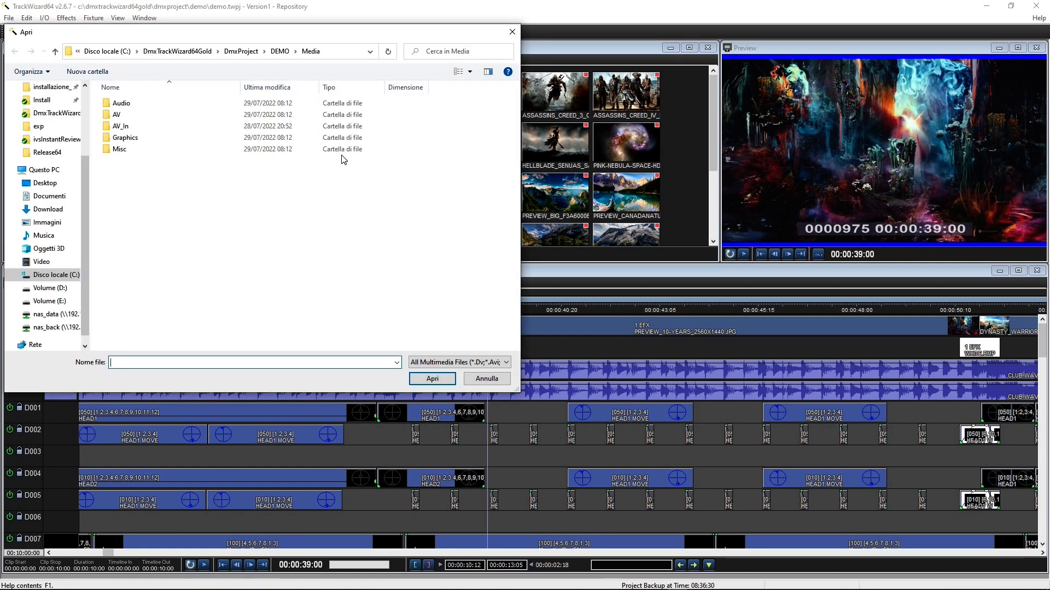
left_click(512, 30)
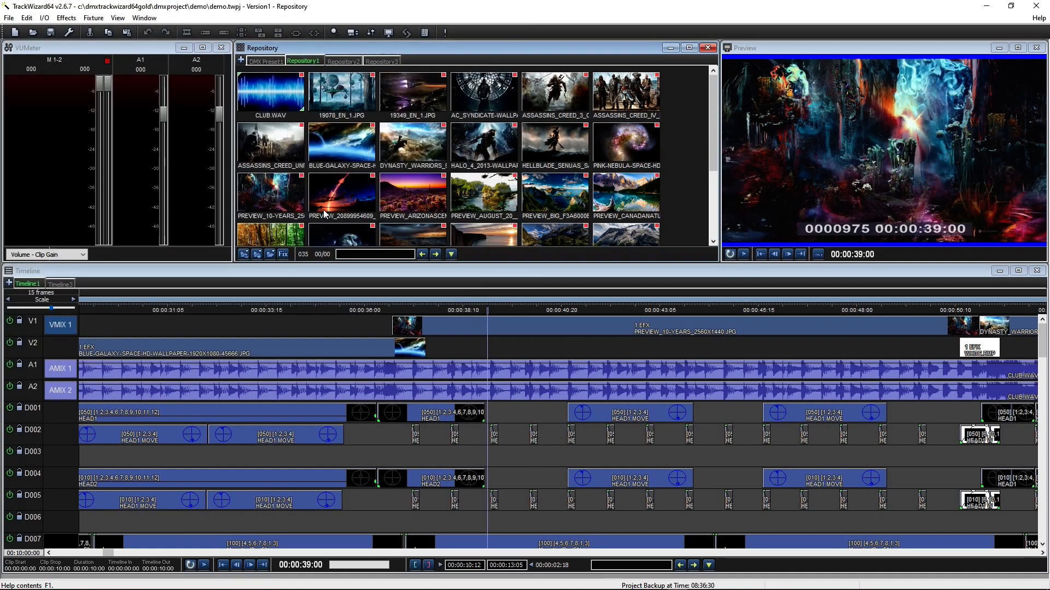
left_click(257, 254)
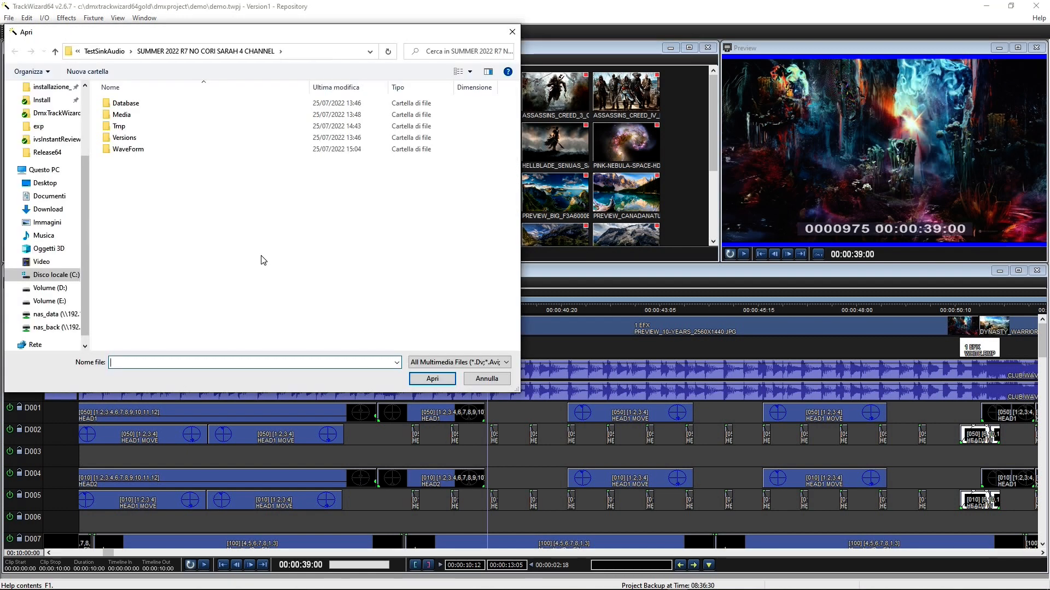
left_click(512, 32)
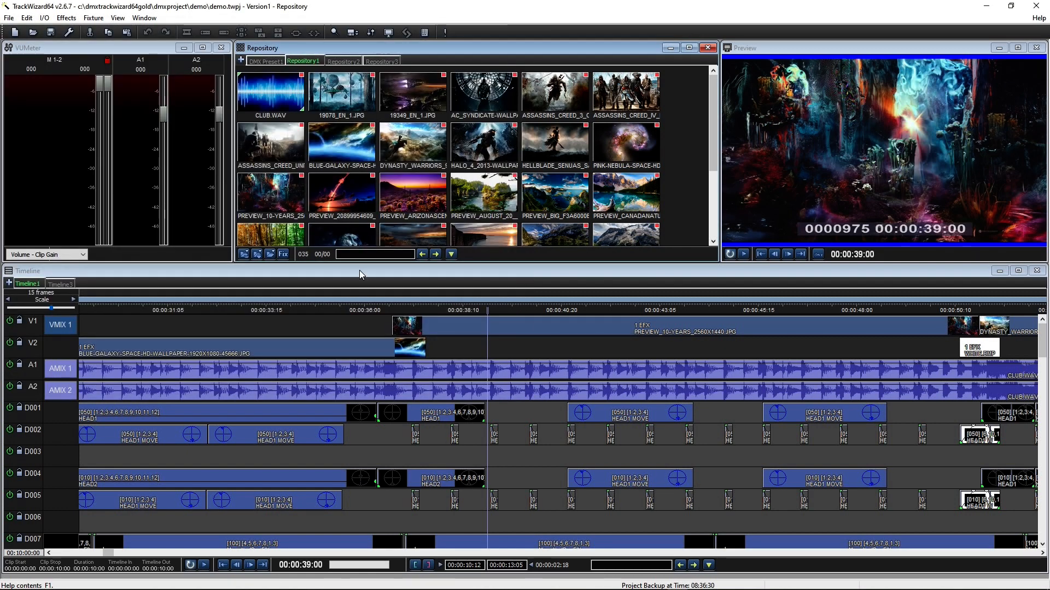
Step: Browse the colour and moving-head groups in Fixture Selection, then close it unused
left_click(283, 255)
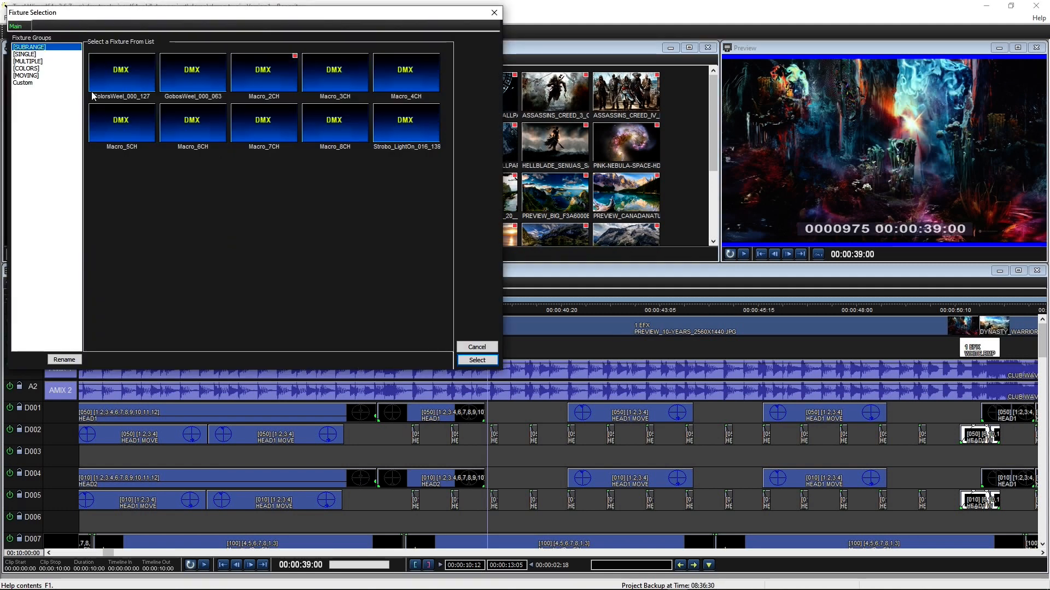
left_click(42, 69)
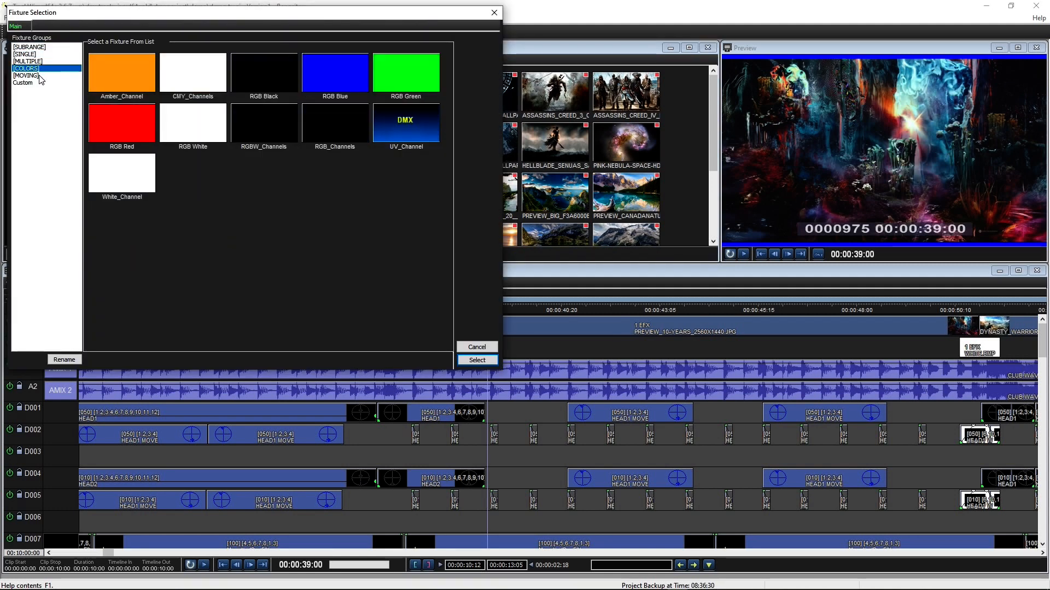
left_click(39, 76)
left_click(495, 14)
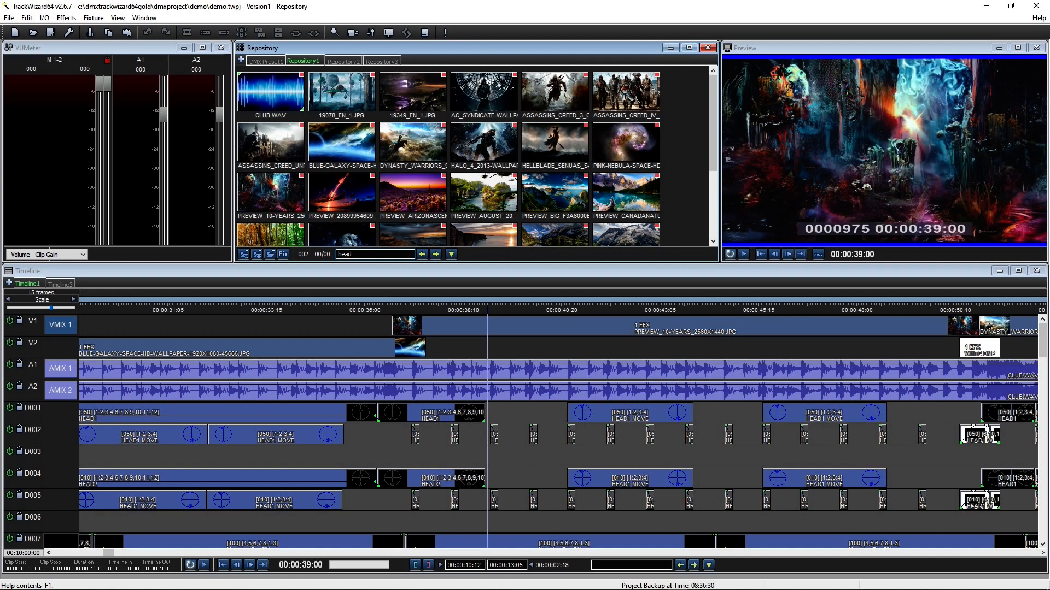
Step: Search DMX Preset1 for 'head' to list the six HEAD presets, and open the DMX Window
left_click(265, 61)
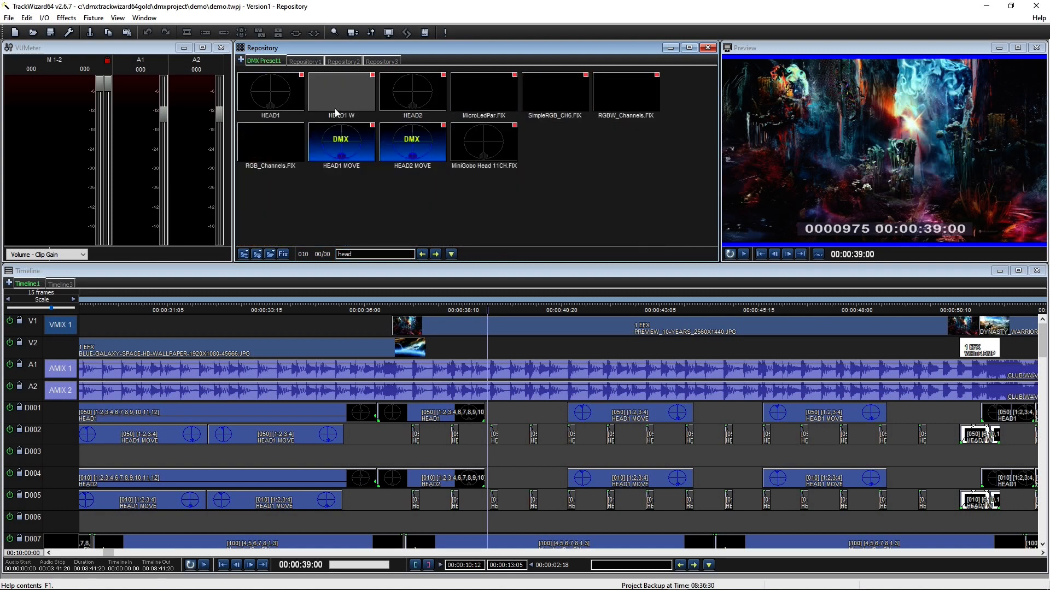
left_click(450, 255)
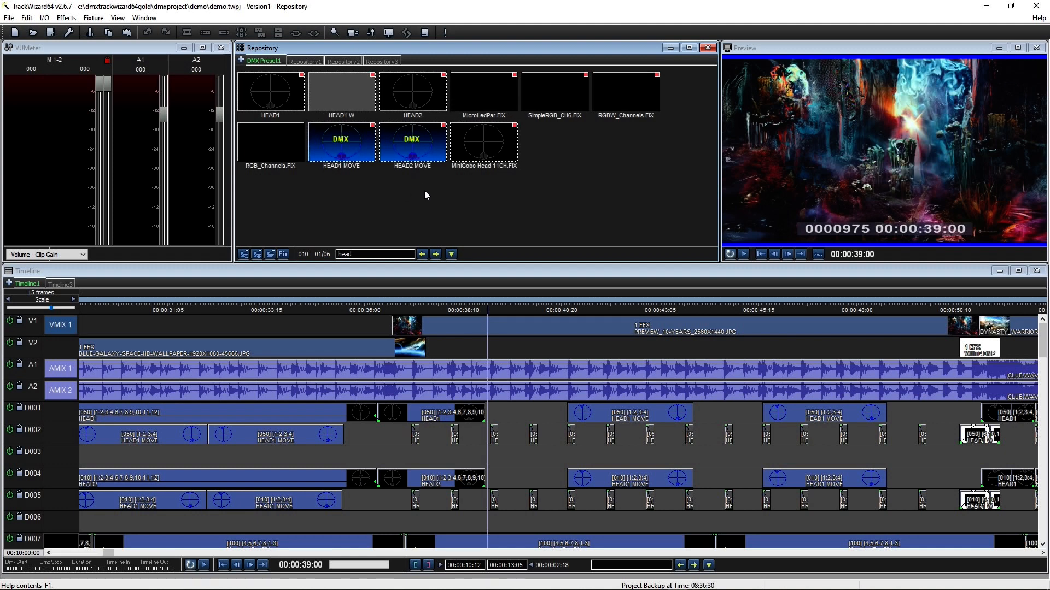
left_click(425, 32)
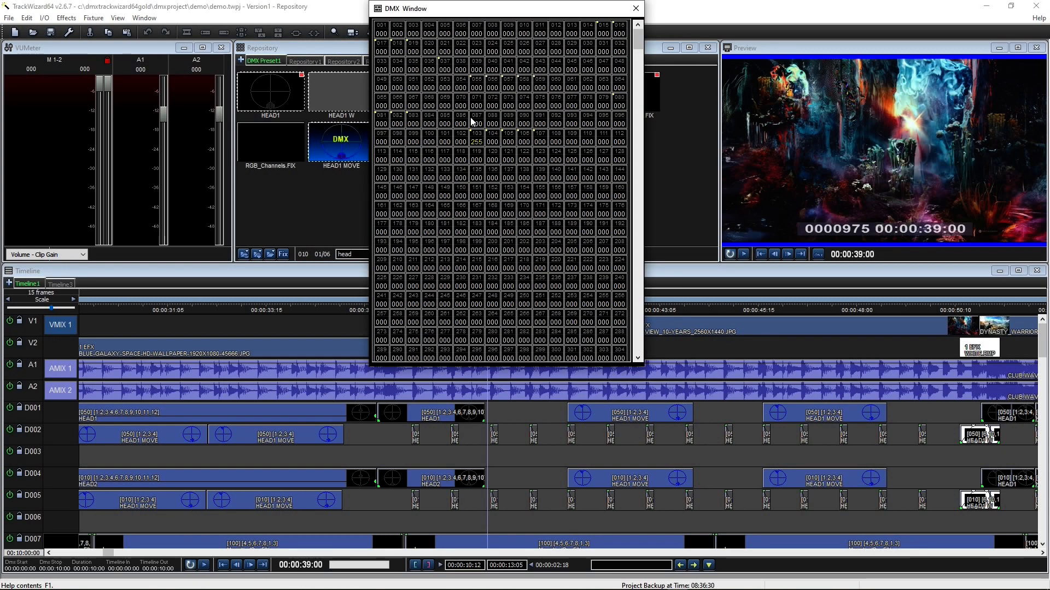
Step: Play from 00:00:35:06 watching DMX values, then close the window and stop at 00:00:35:16
left_click(332, 313)
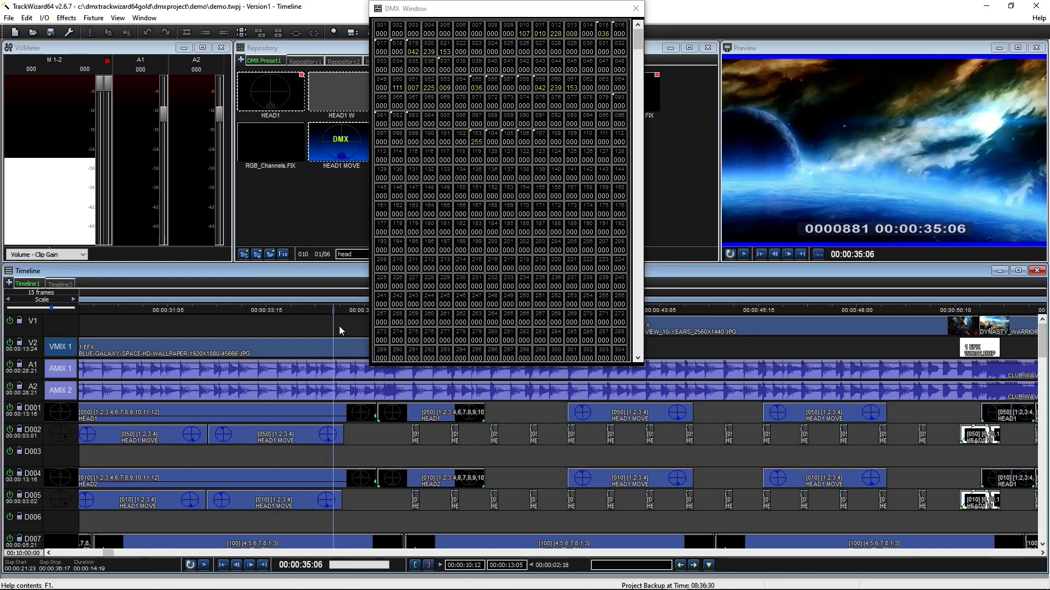
key("space")
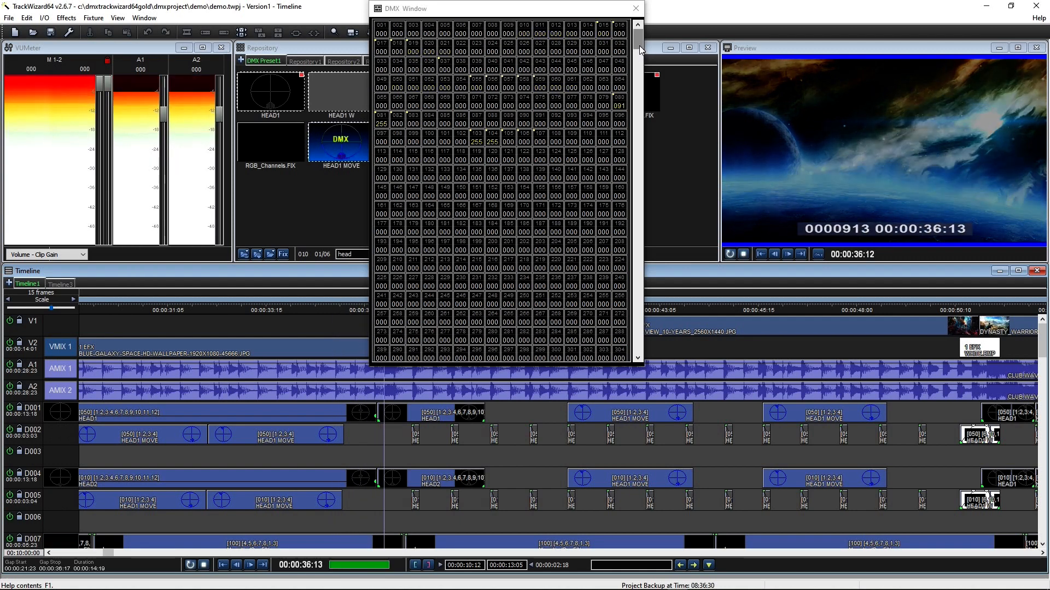
mouse_move(638, 47)
left_mouse_down()
mouse_move(626, 338)
mouse_move(625, 46)
left_mouse_up()
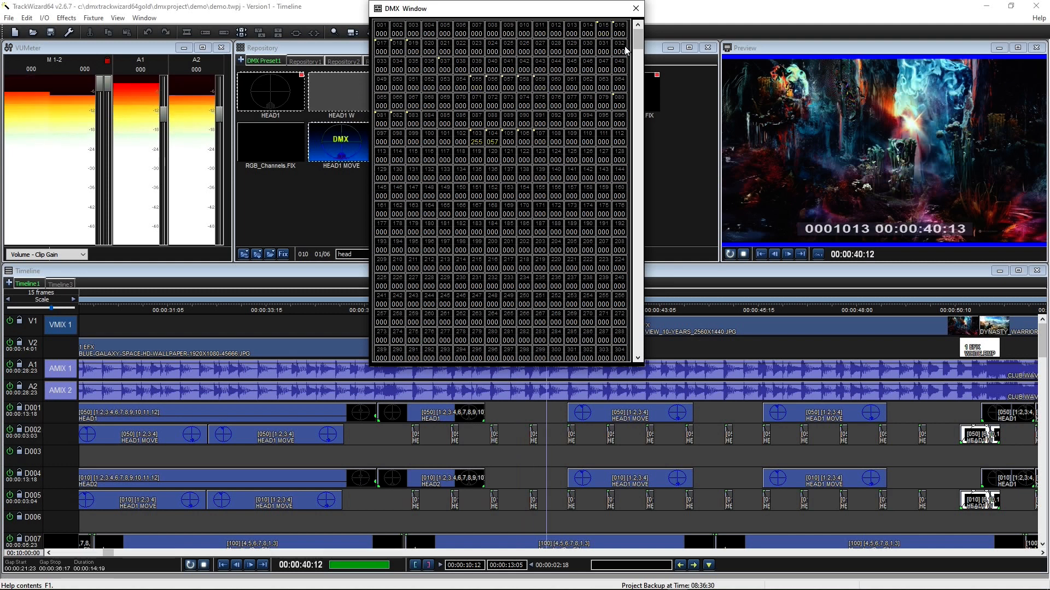
left_click(636, 9)
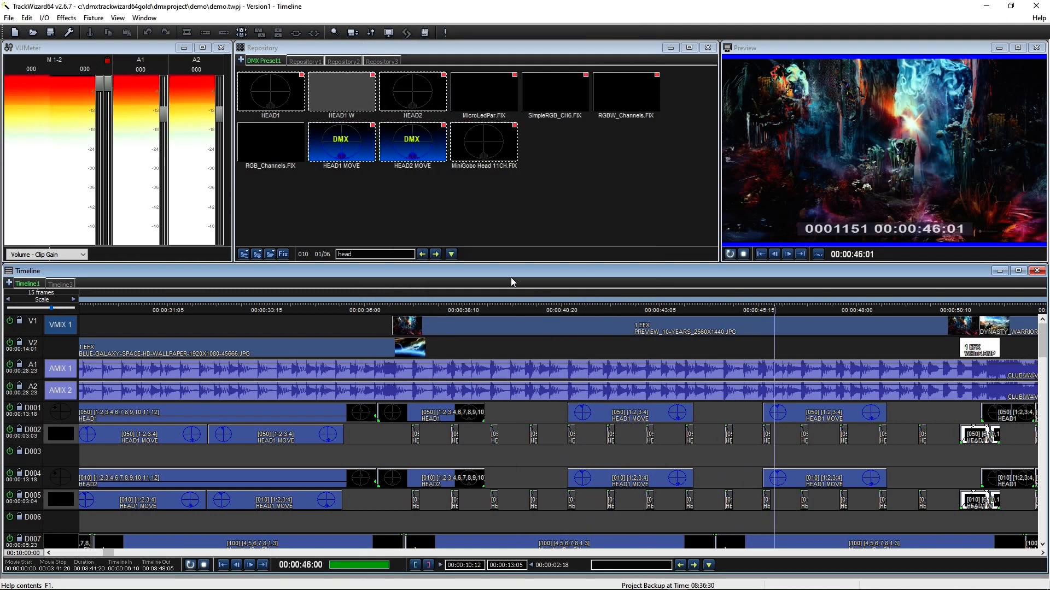
left_click(349, 326)
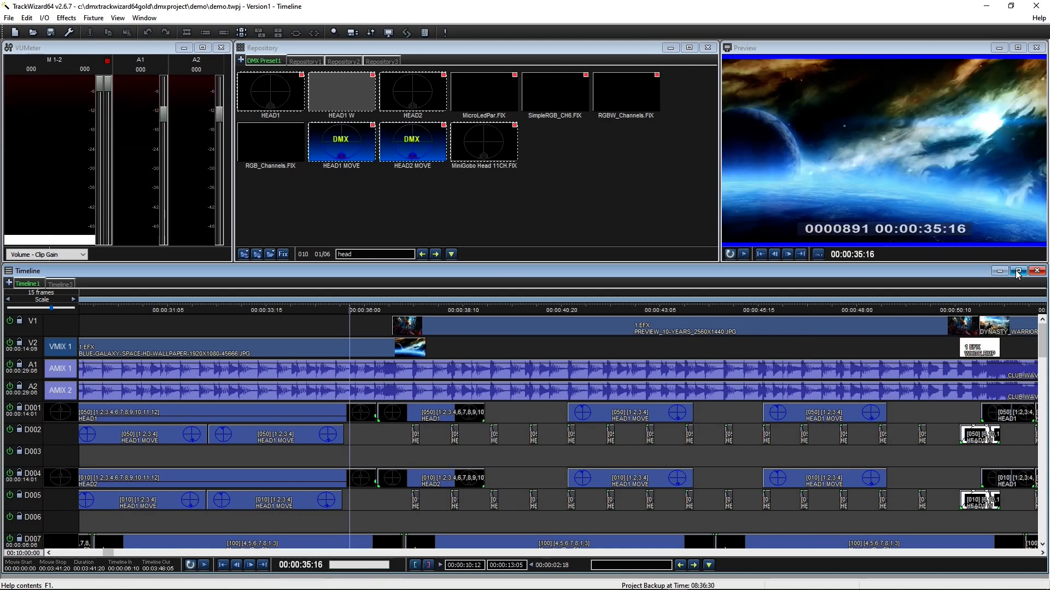
Step: Enlarge the timeline, select the V1 image clip and scrub the playhead to 00:00:19:20
left_click(1017, 271)
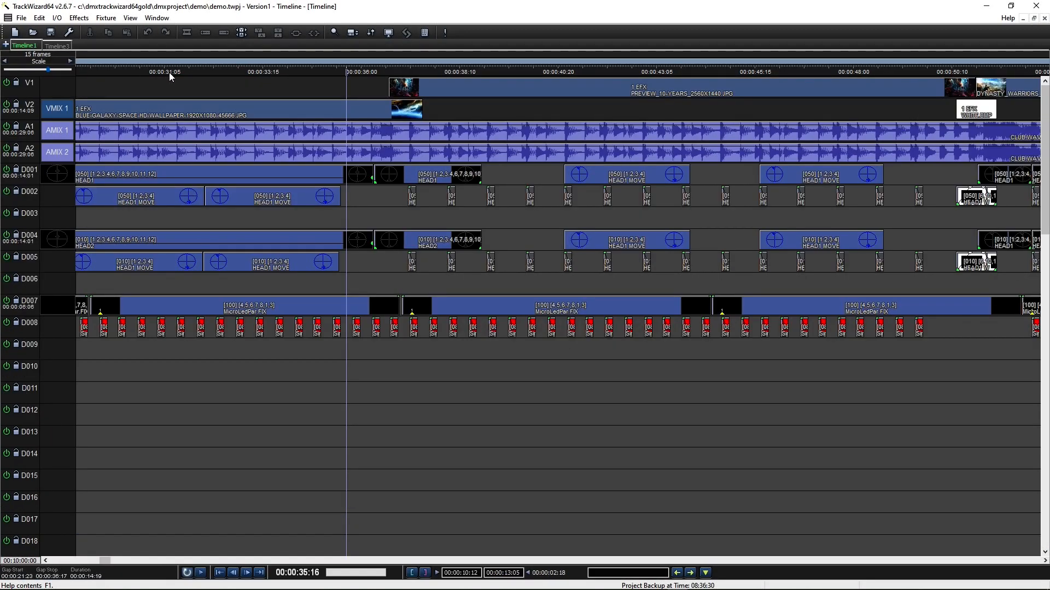
left_click_drag(104, 560, 66, 568)
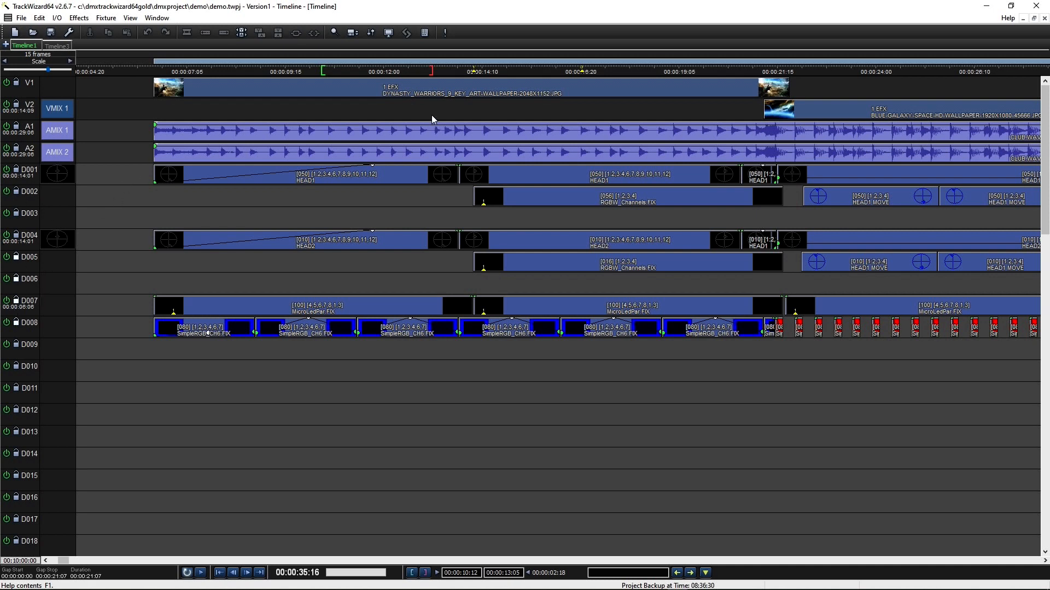
left_click(422, 94)
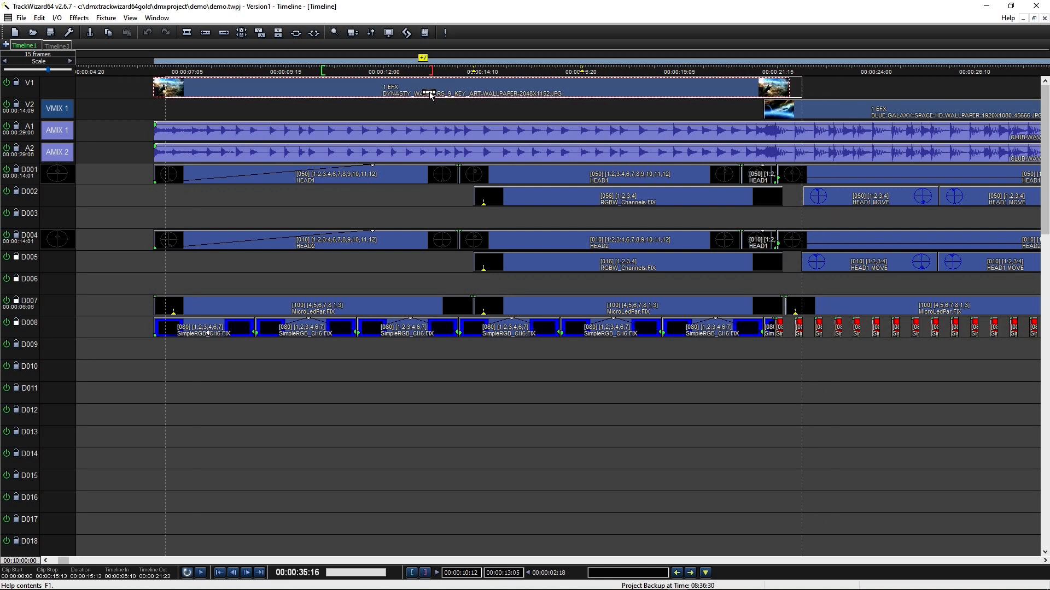
left_click_drag(522, 113, 783, 343)
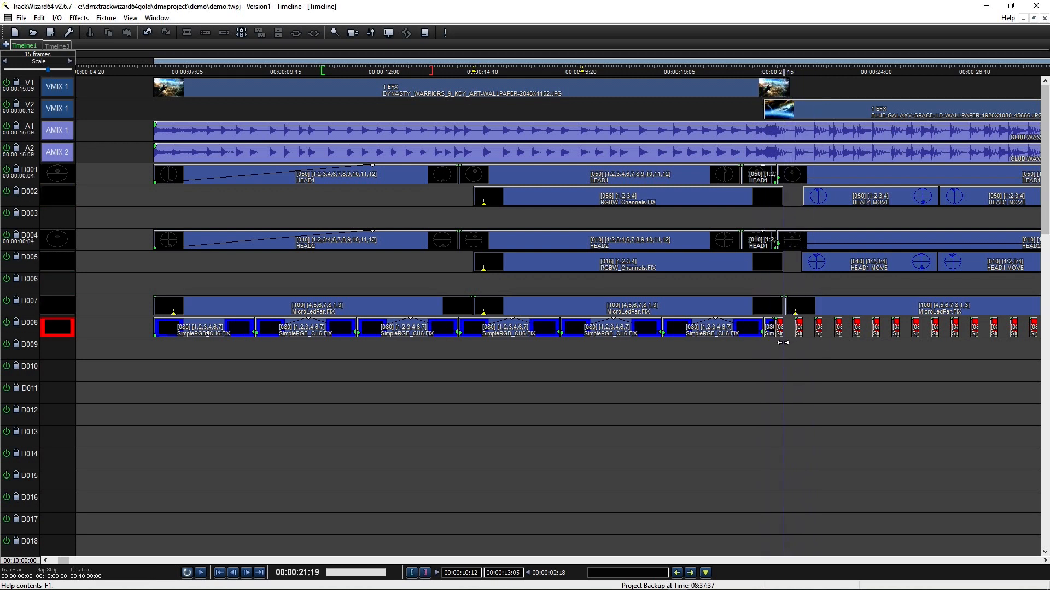
Step: Paste the wallpaper clip into Timeline3 near 00:00:54, then go back to Timeline1
left_click(68, 49)
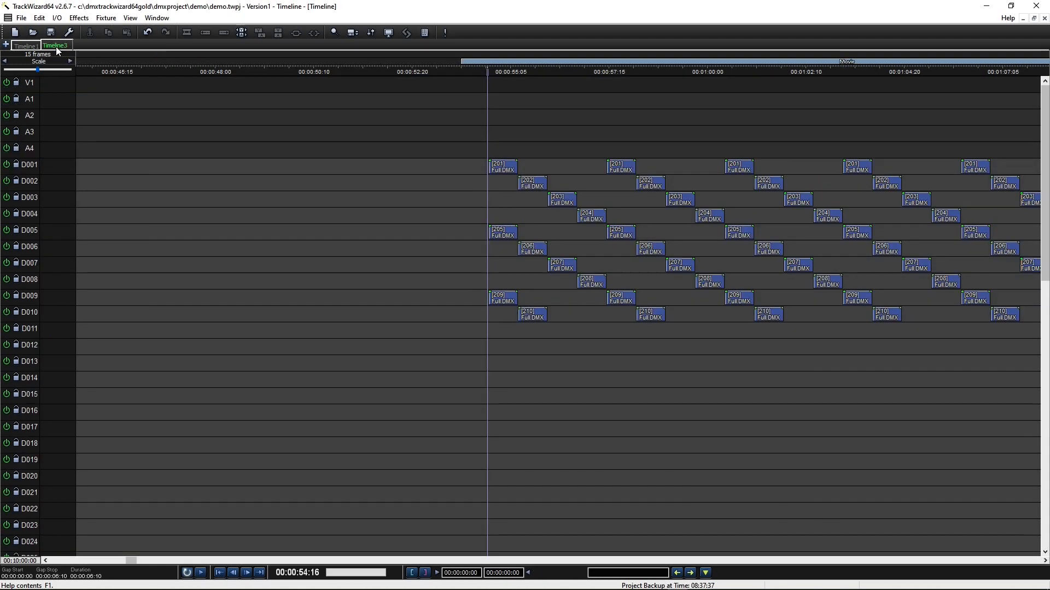
left_click(25, 46)
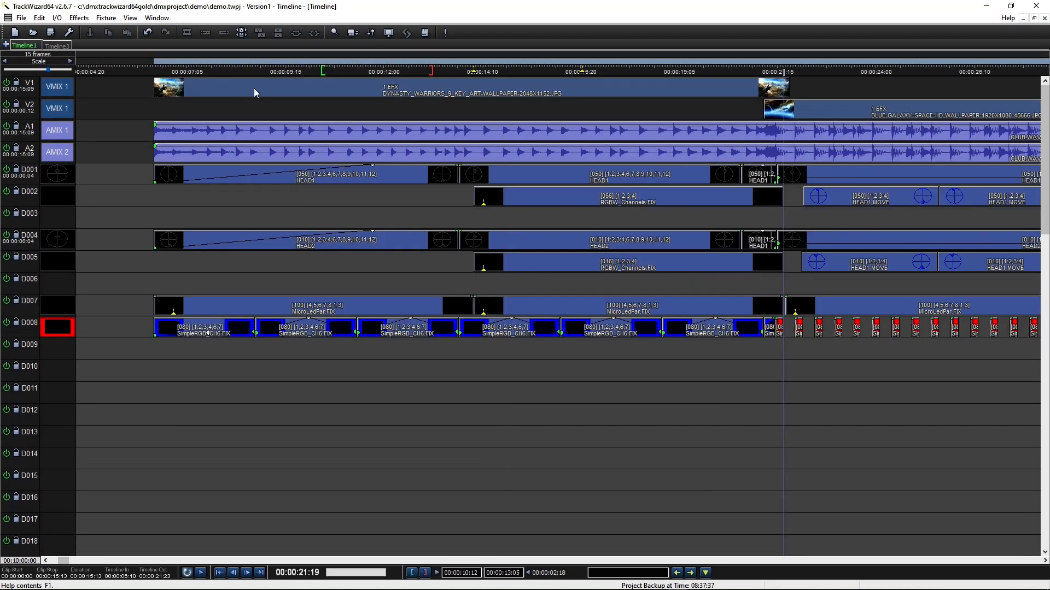
left_click(61, 46)
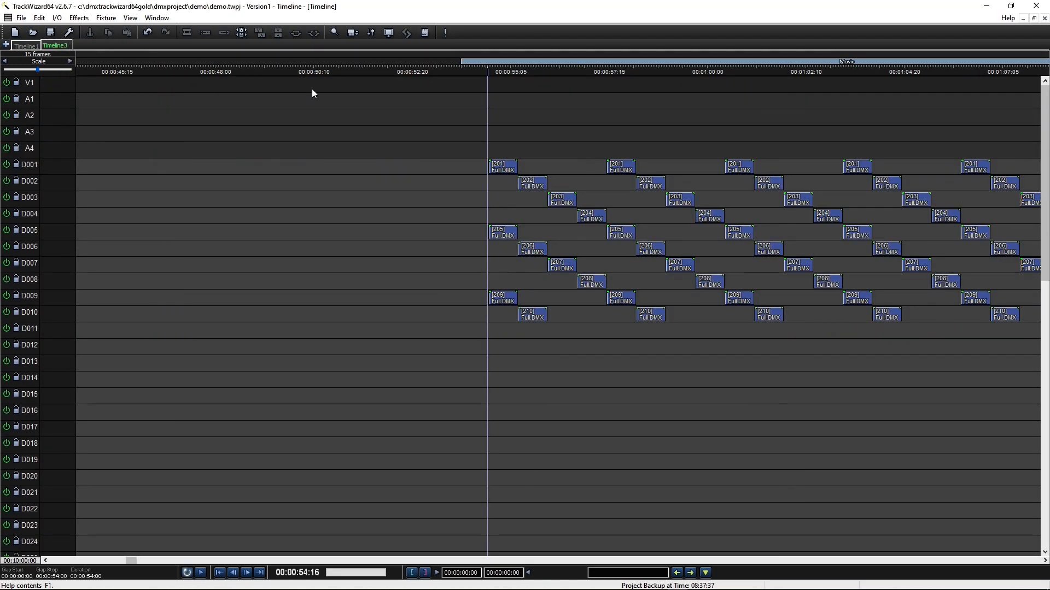
left_click(498, 103)
key("ctrl+v")
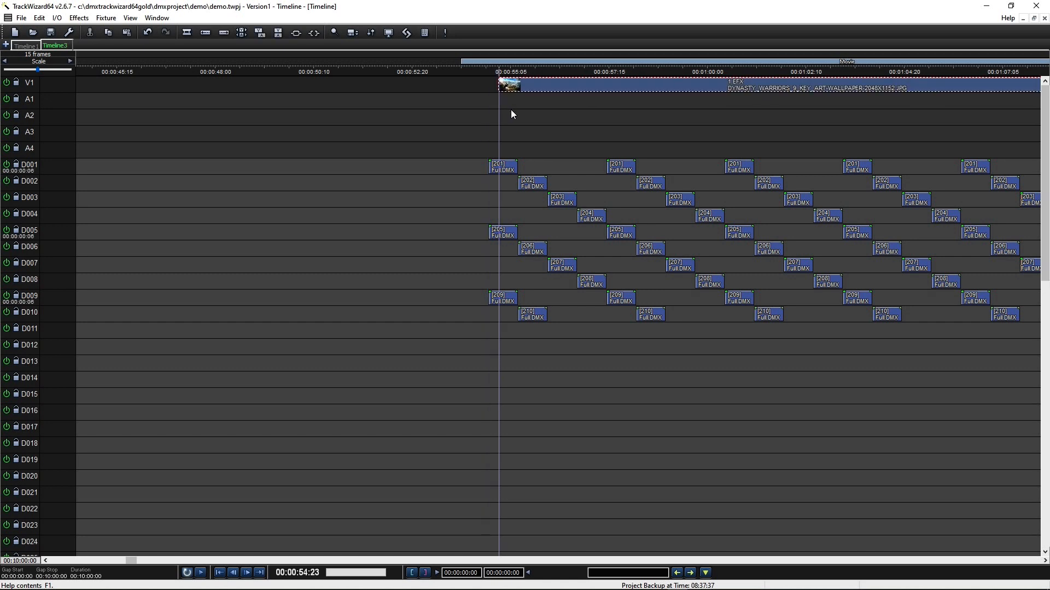
left_click(28, 46)
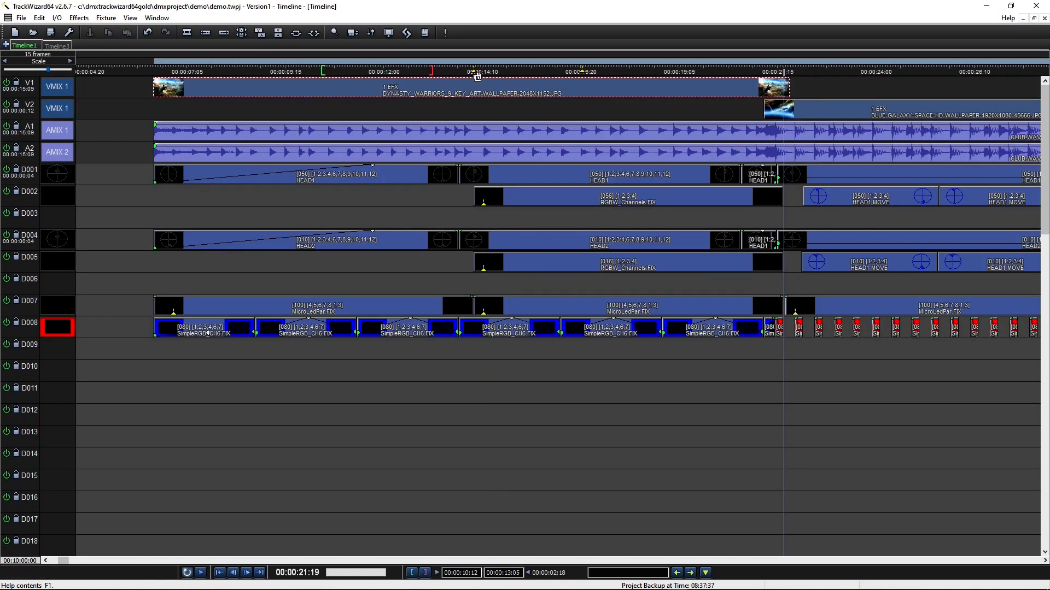
Step: Add a ruler marker at the playhead and select the linked HEAD1 clips across video and audio tracks
right_click(629, 73)
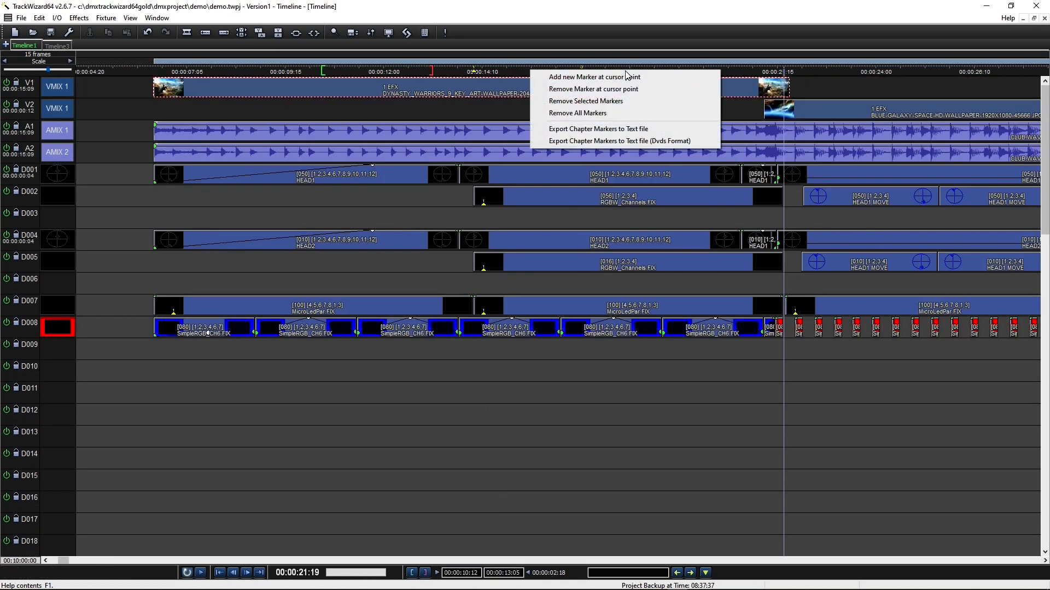
left_click(633, 79)
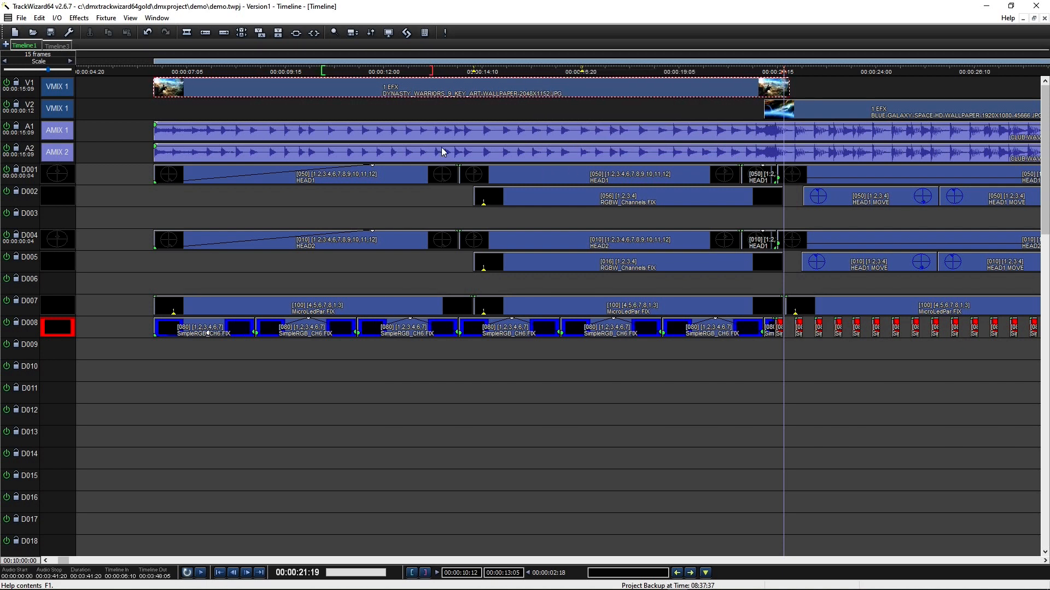
left_click(759, 145, "ctrl")
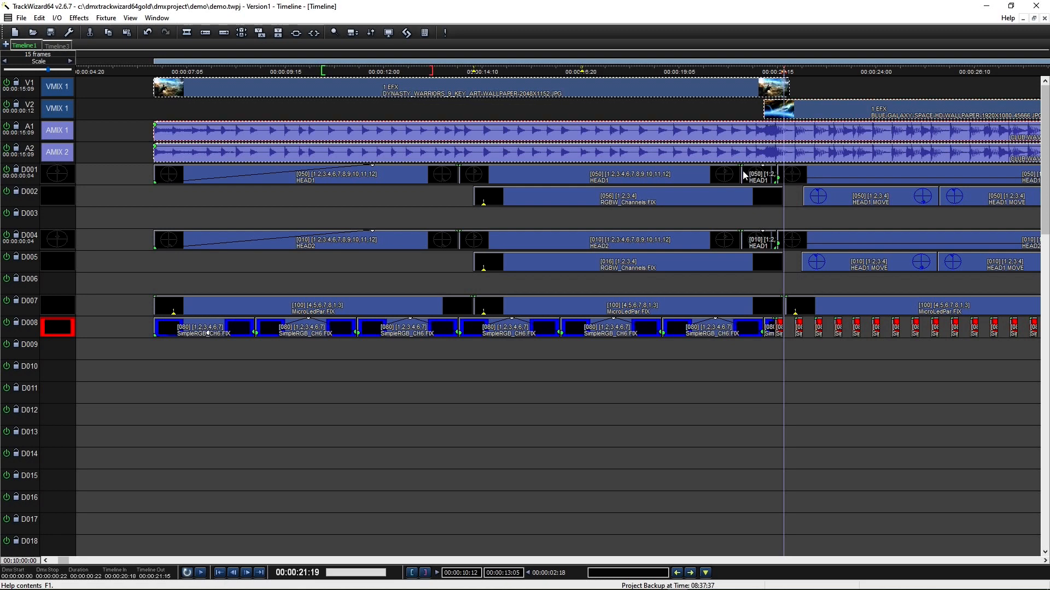
left_click(745, 173, "ctrl")
left_click(686, 180, "ctrl")
left_click(820, 177, "ctrl")
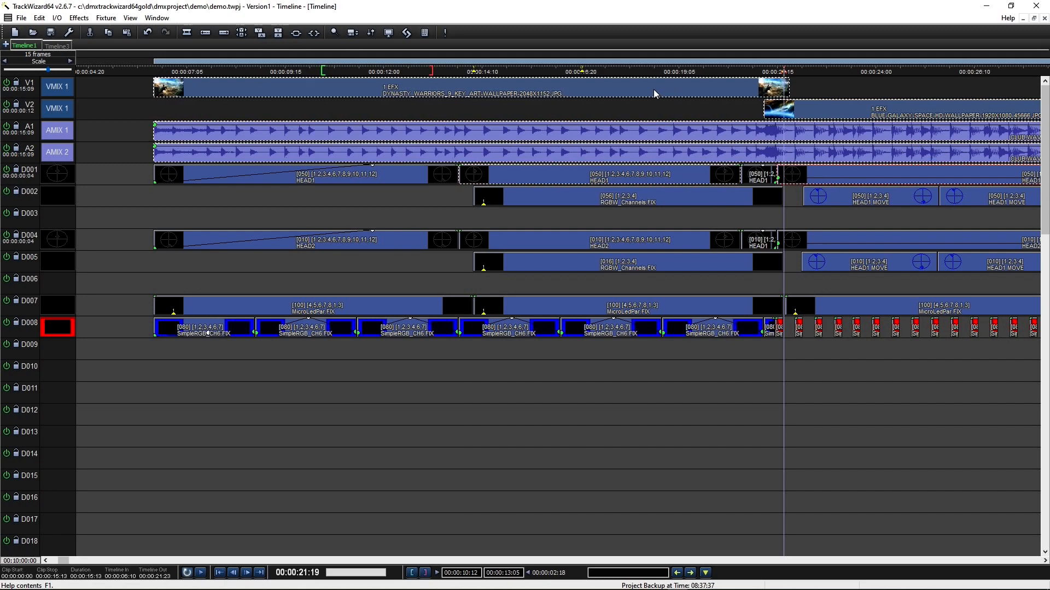
Step: Inspect the clip's context menu, then play and stop the show from near the start
right_click(620, 93)
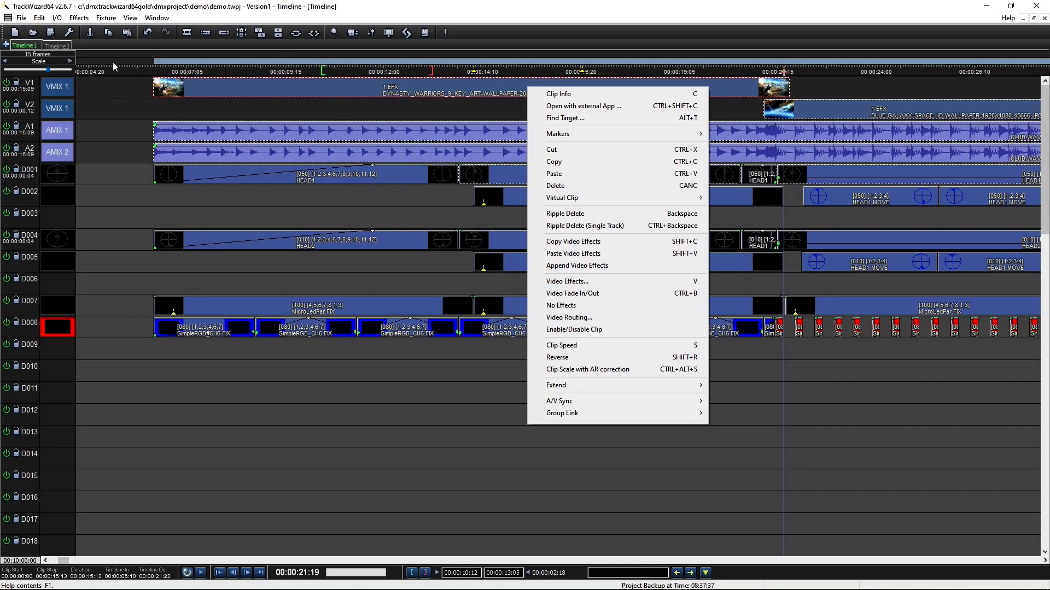
left_click(141, 67)
key("space")
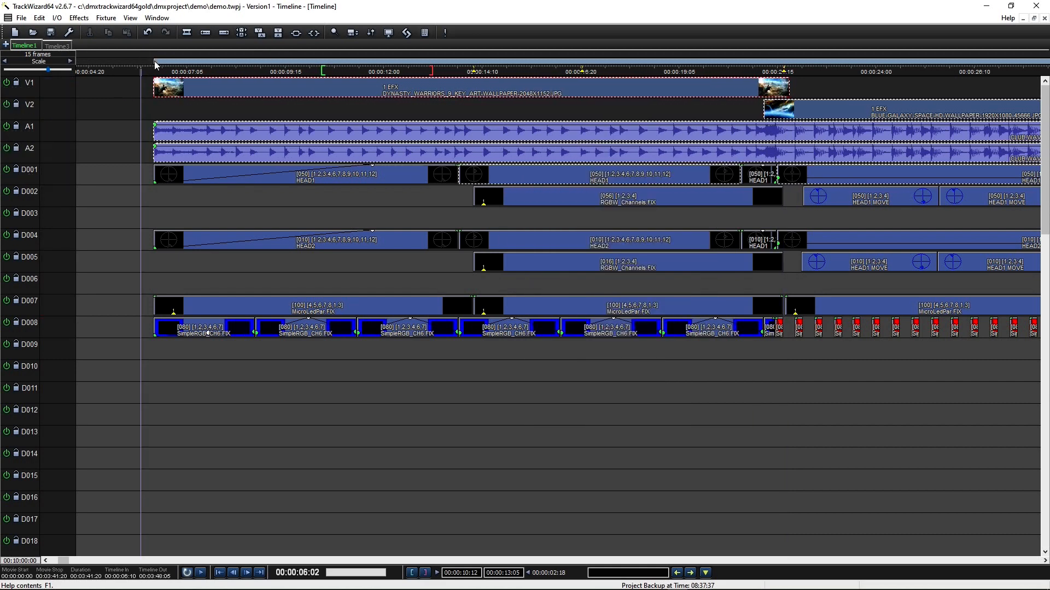
key("space")
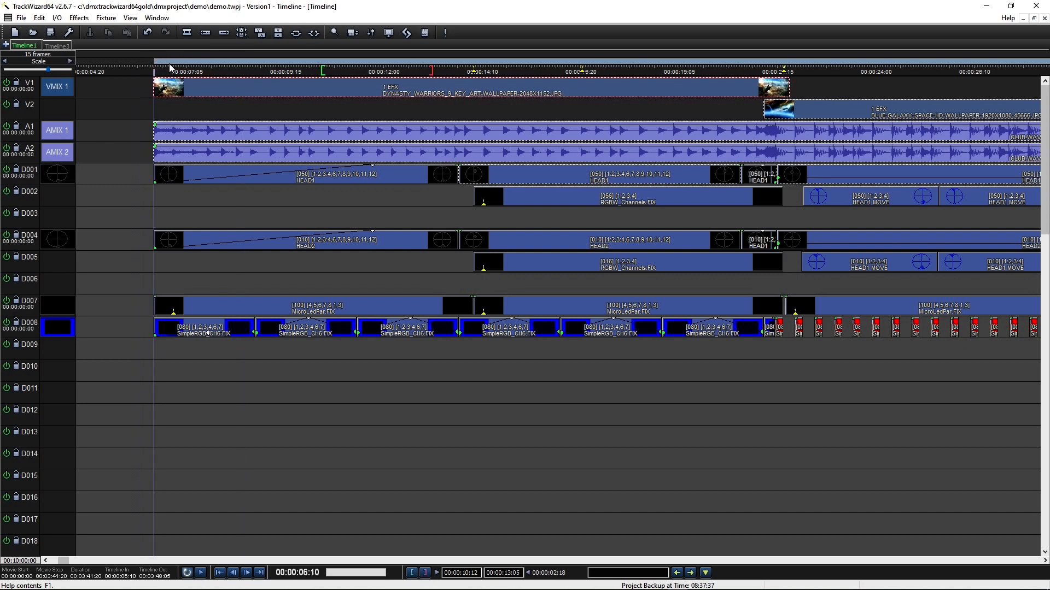
Step: View the Movie Info from the ruler's menu and scrub through the show's opening
right_click(169, 68)
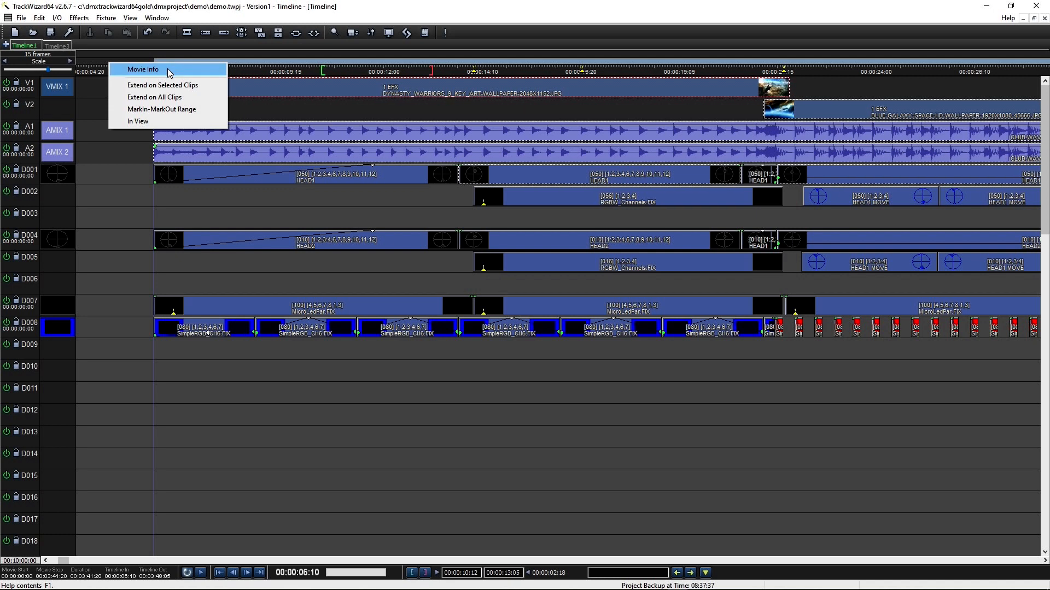
left_click(143, 69)
key("Return")
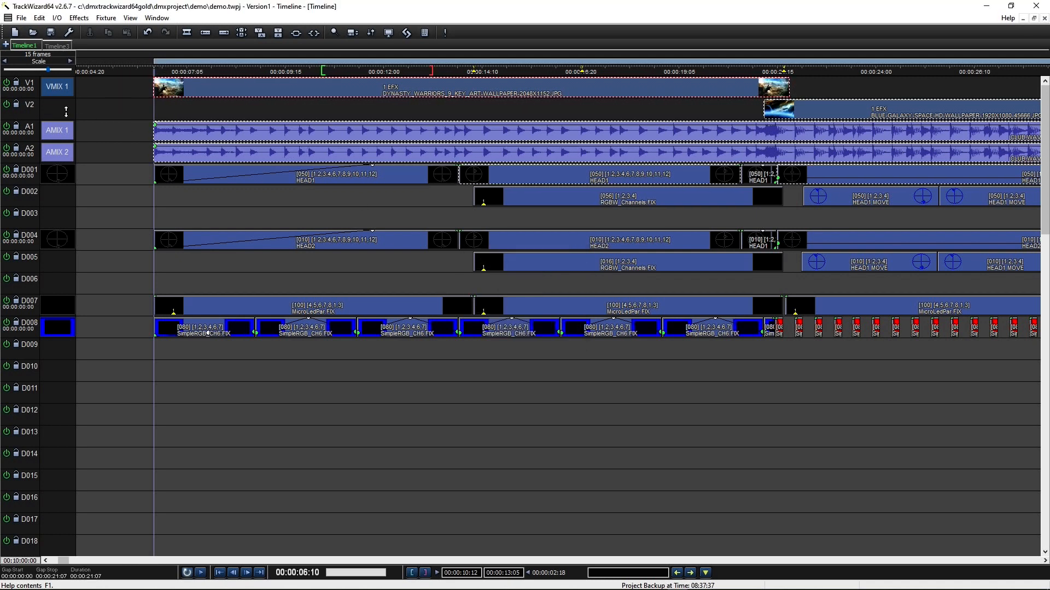
mouse_move(189, 70)
left_mouse_down()
mouse_move(298, 70)
mouse_move(186, 71)
left_mouse_up()
Step: Zoom the Timeline1 view in and back out to a one-second scale
left_click(71, 60)
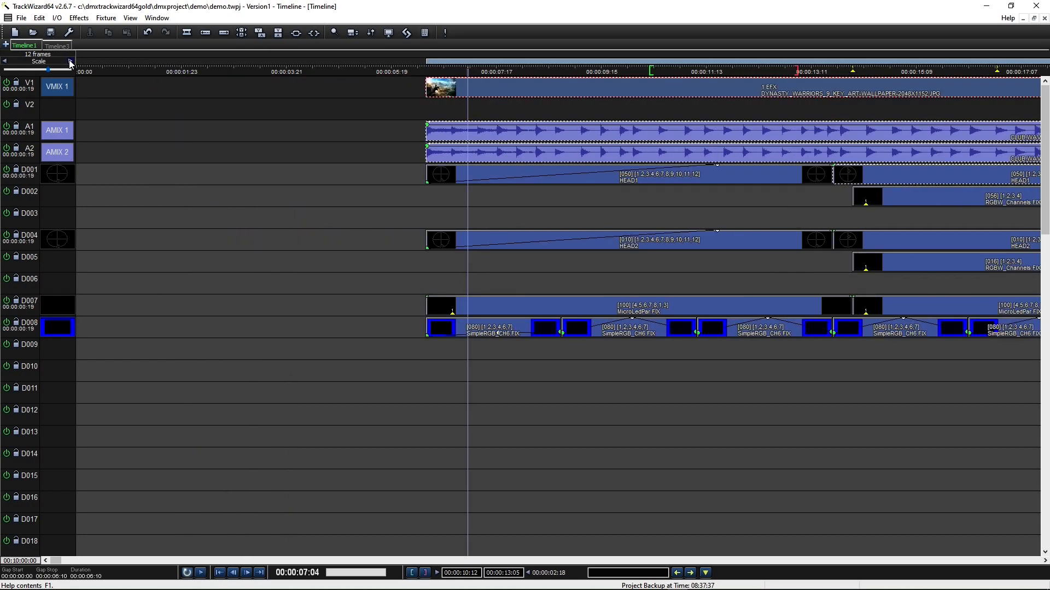
left_click(70, 60)
left_click(5, 60)
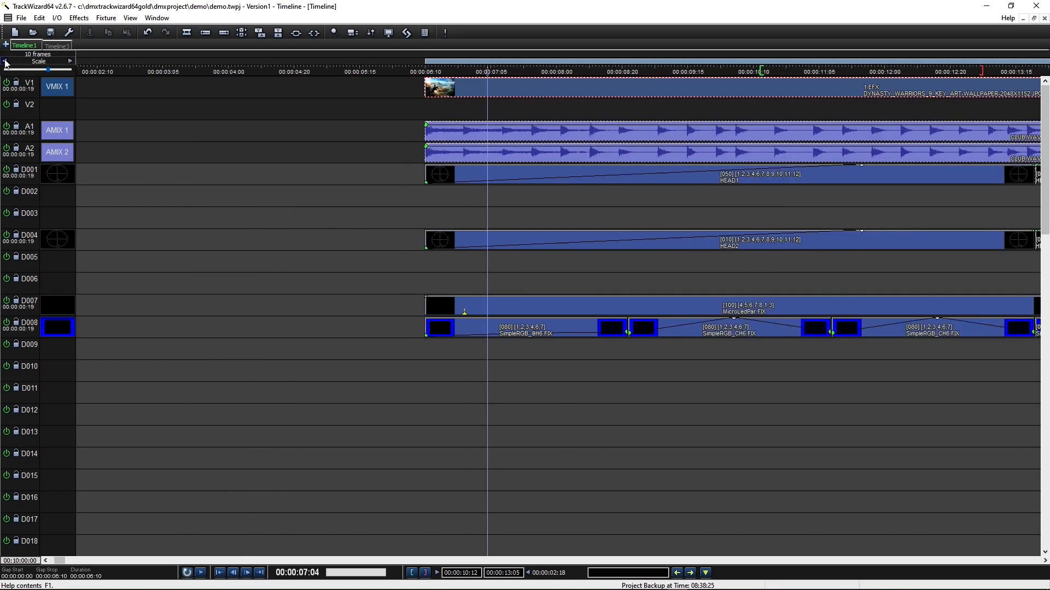
left_click(5, 61)
left_click(5, 60)
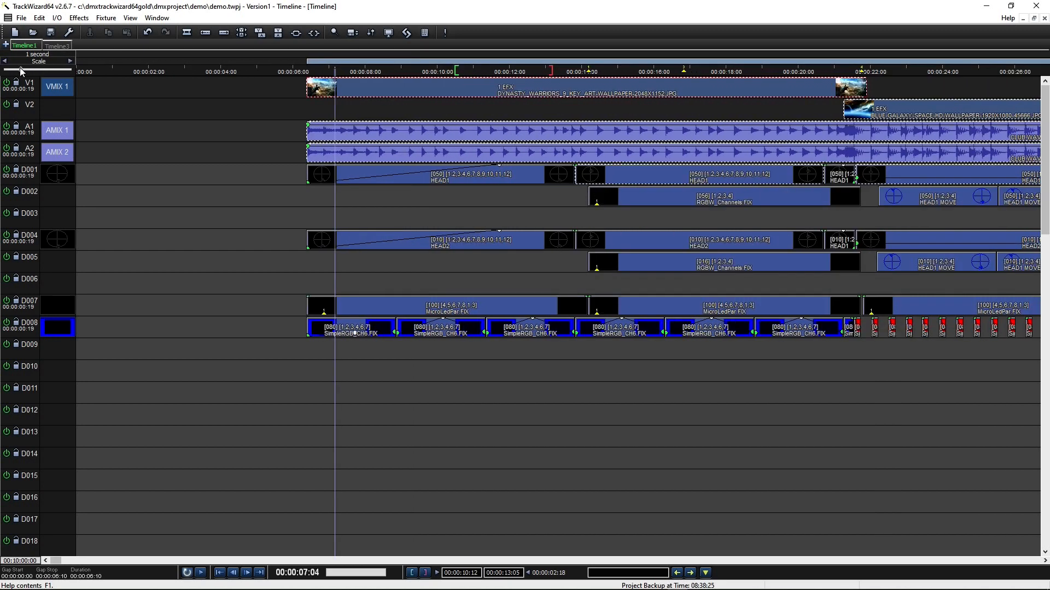
left_click_drag(7, 69, 8, 69)
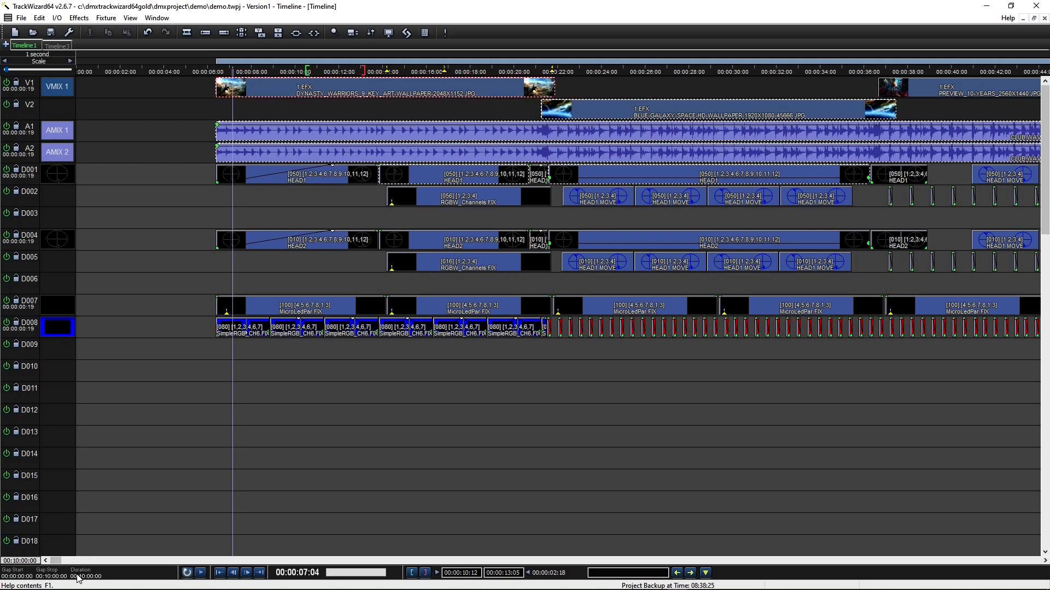
Step: Mark the In/Out range from 00:00:08:22 to 00:00:23:14
left_click(201, 573)
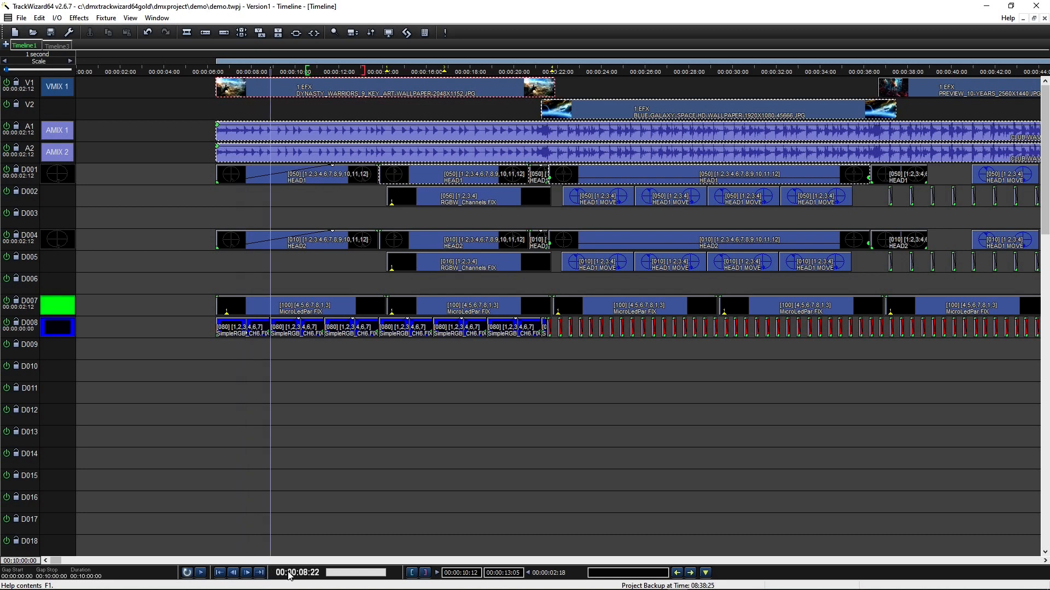
left_click(411, 573)
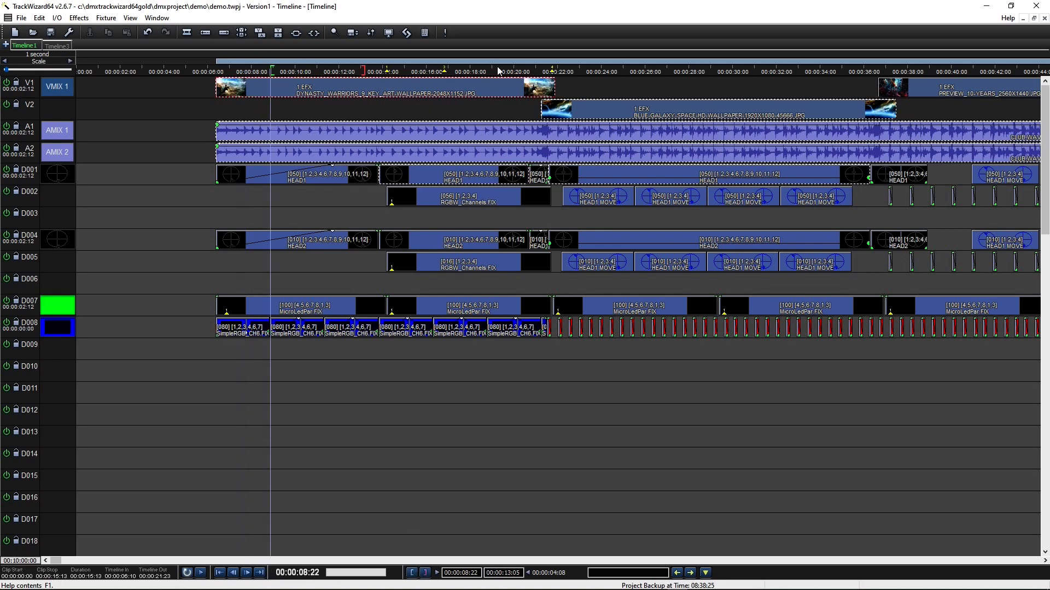
left_click(591, 69)
left_click(425, 572)
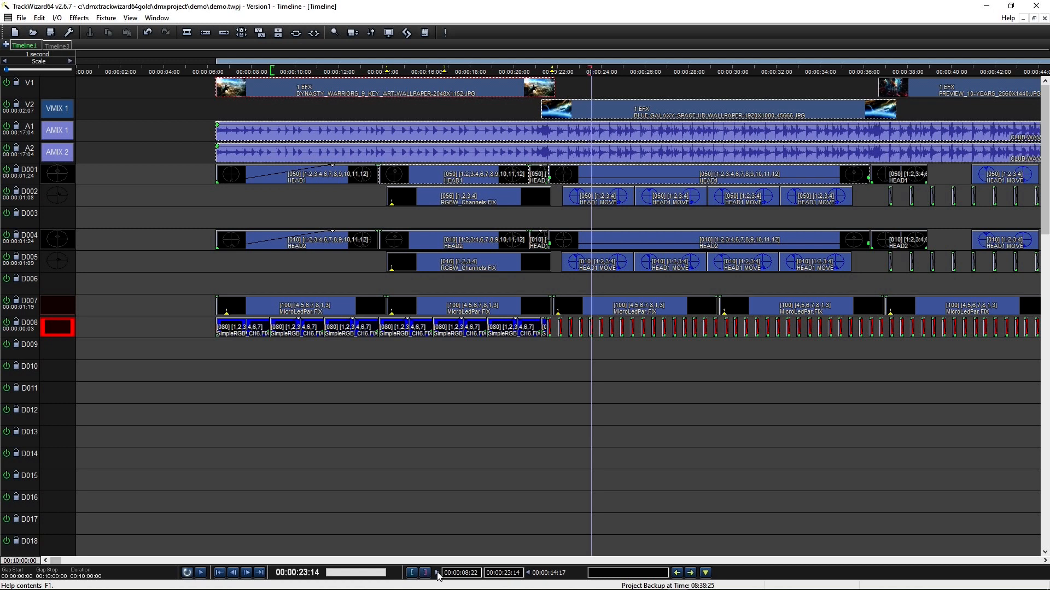
Step: Search the timeline for 'Micro' to find the MicroLedPar clips
left_click(627, 572)
type("Mic")
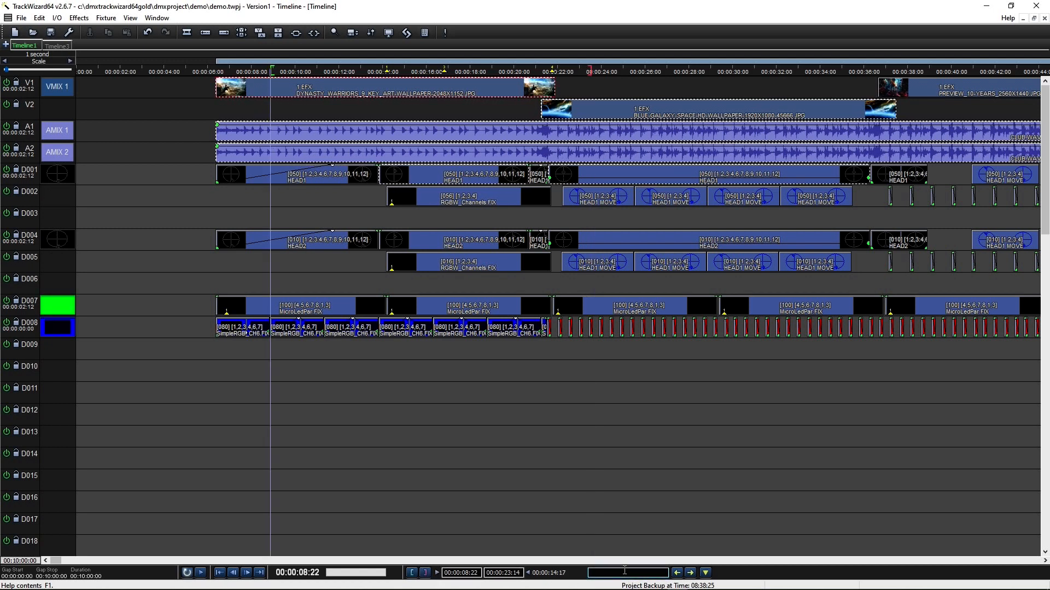
type("ro")
left_click(705, 573)
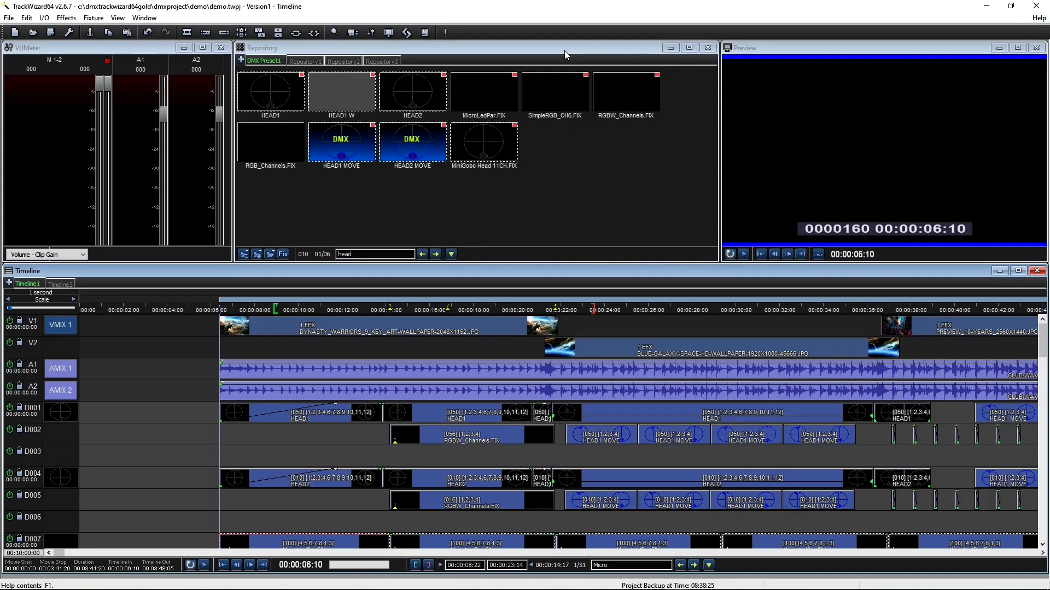
Step: Restore the side panels, then enlarge the System Log, highlight its 'no DMX controller found' error and close it
left_click(1033, 19)
left_click(444, 33)
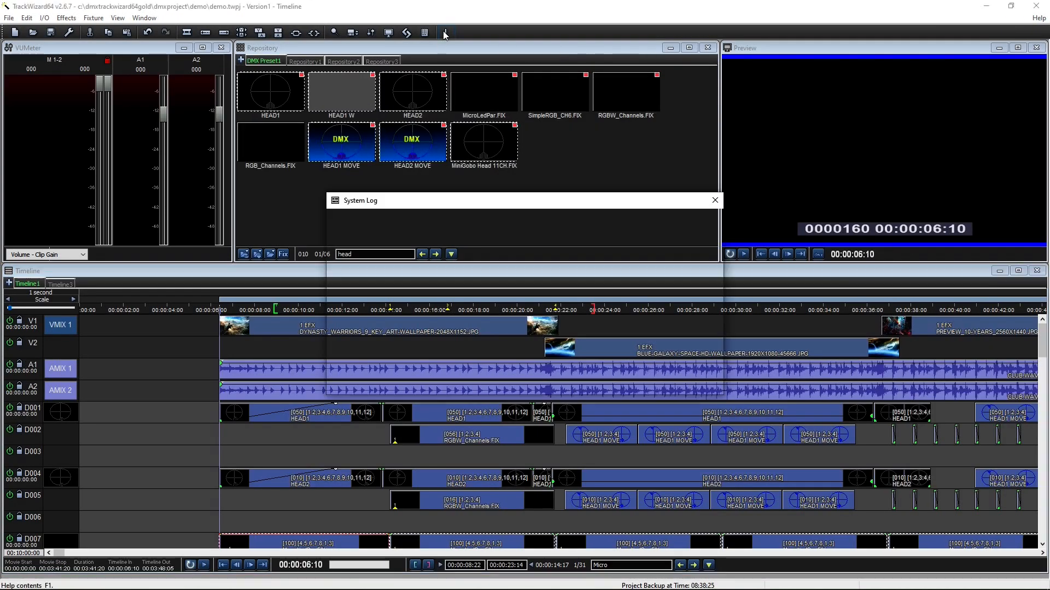
left_click_drag(555, 193, 556, 82)
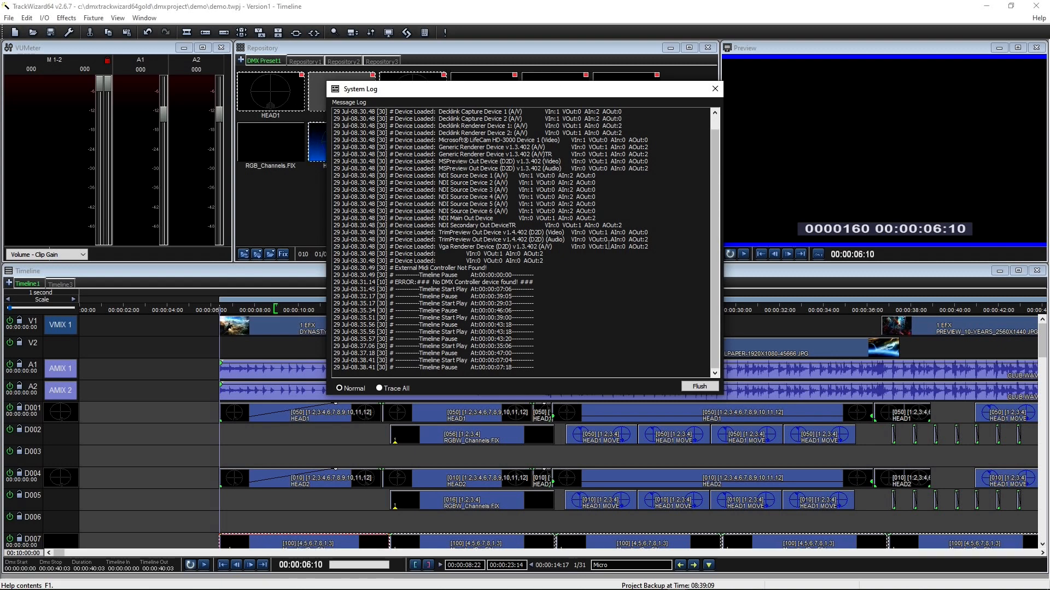
left_click_drag(395, 282, 533, 283)
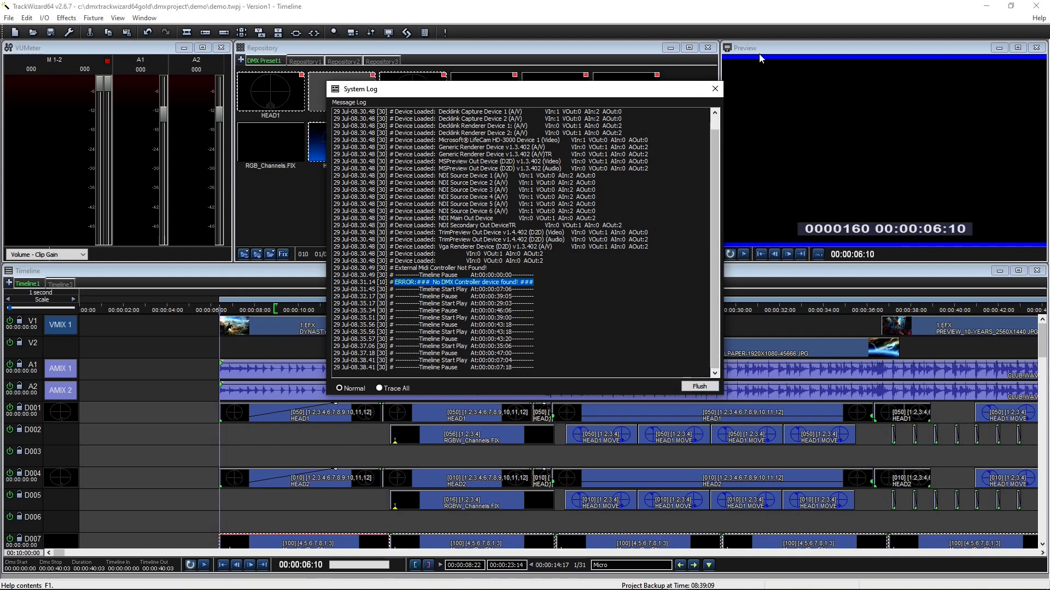
left_click(715, 89)
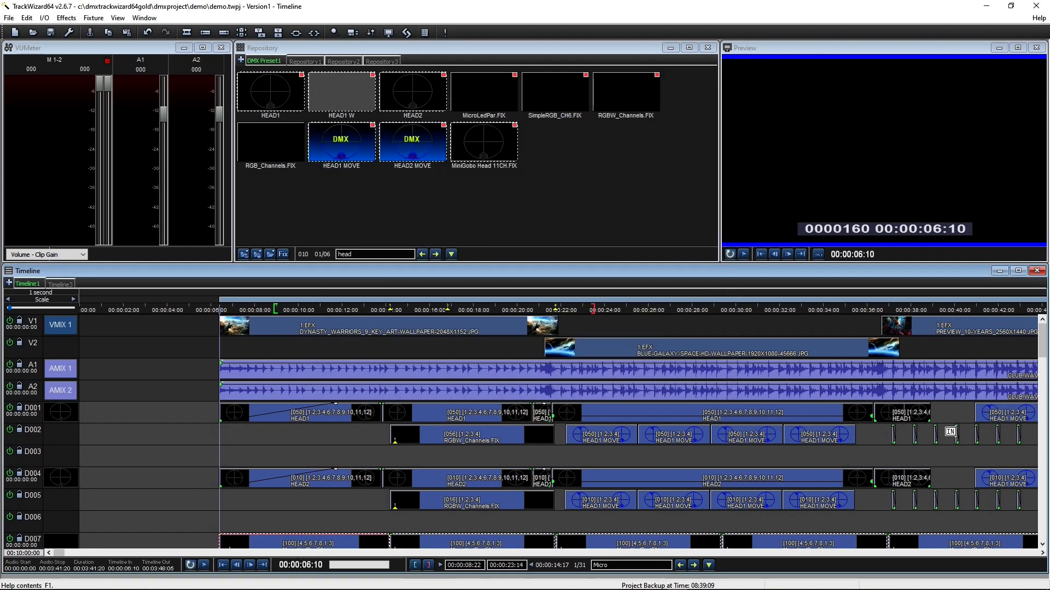